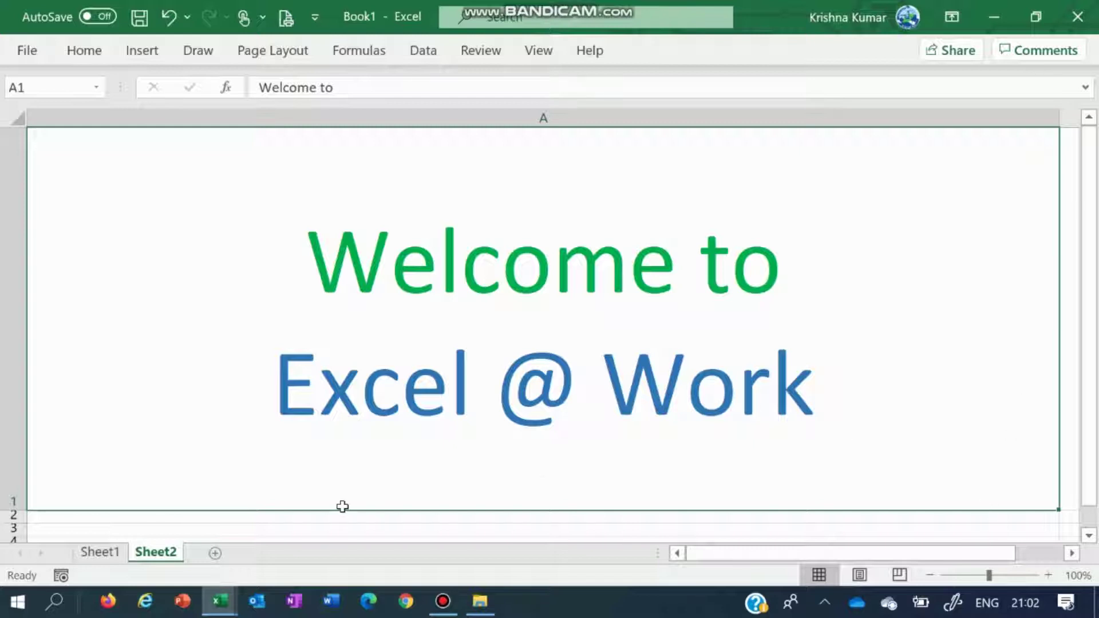
- Switch to Sheet1 and pin the ribbon so it stays permanently shown
left_click(101, 553)
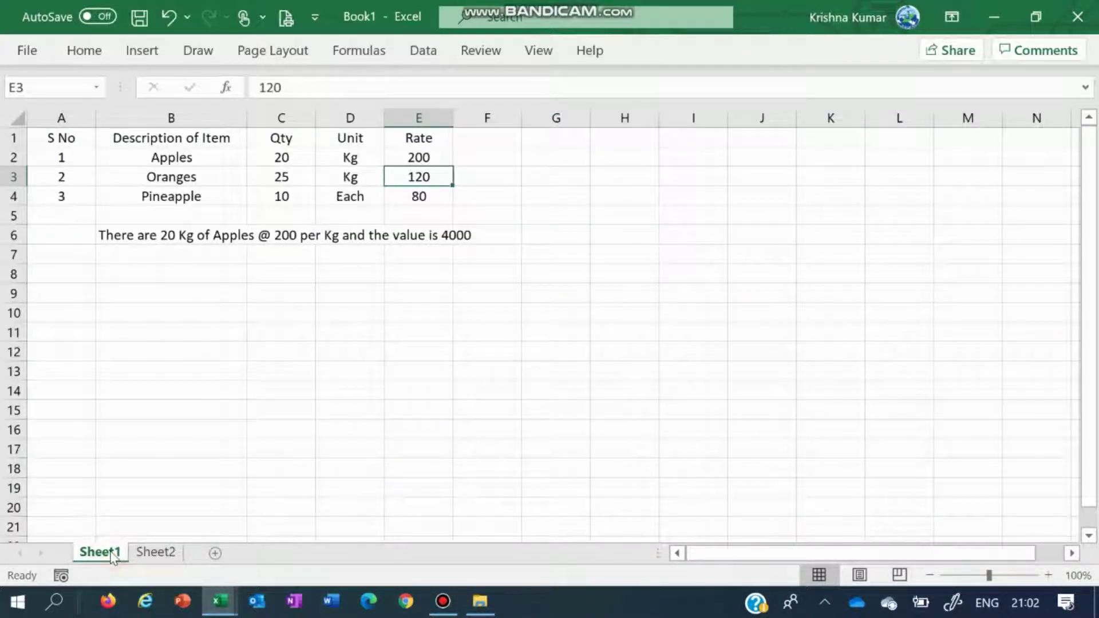
key("Up")
key("Up")
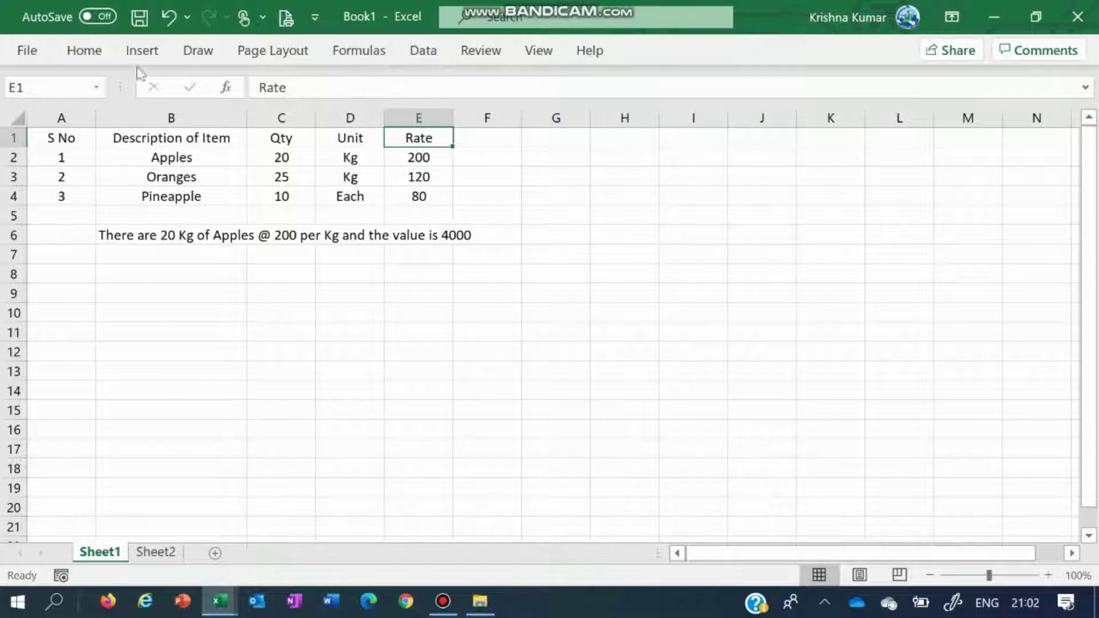
left_click(92, 51)
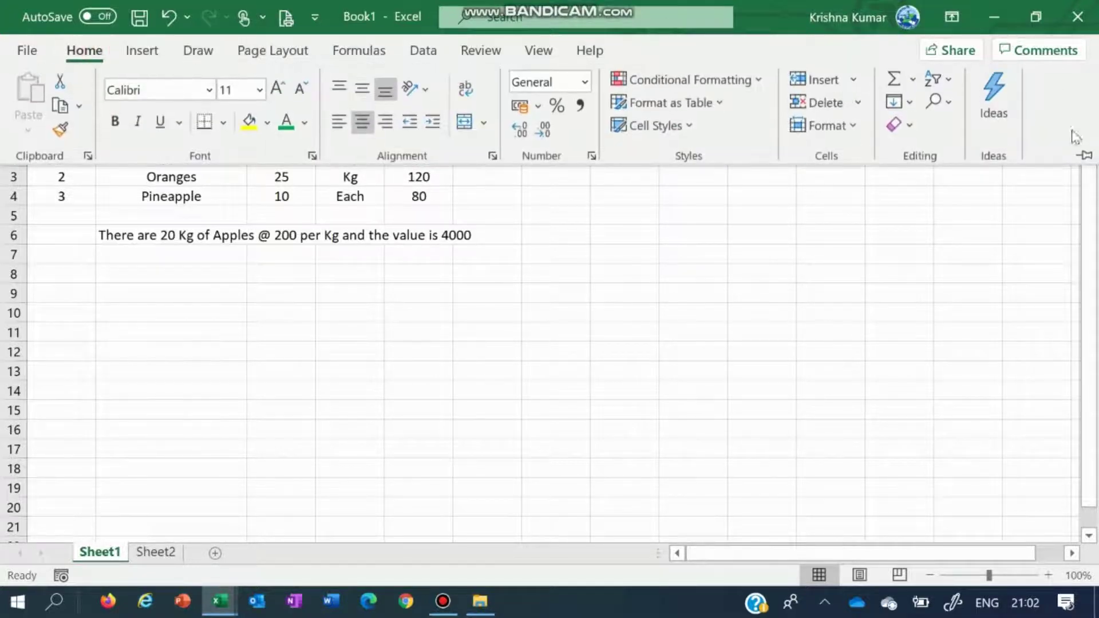
left_click(1084, 156)
- Walk through the fruit table's headings and values, ending at the sample sentence in B6
key("Left")
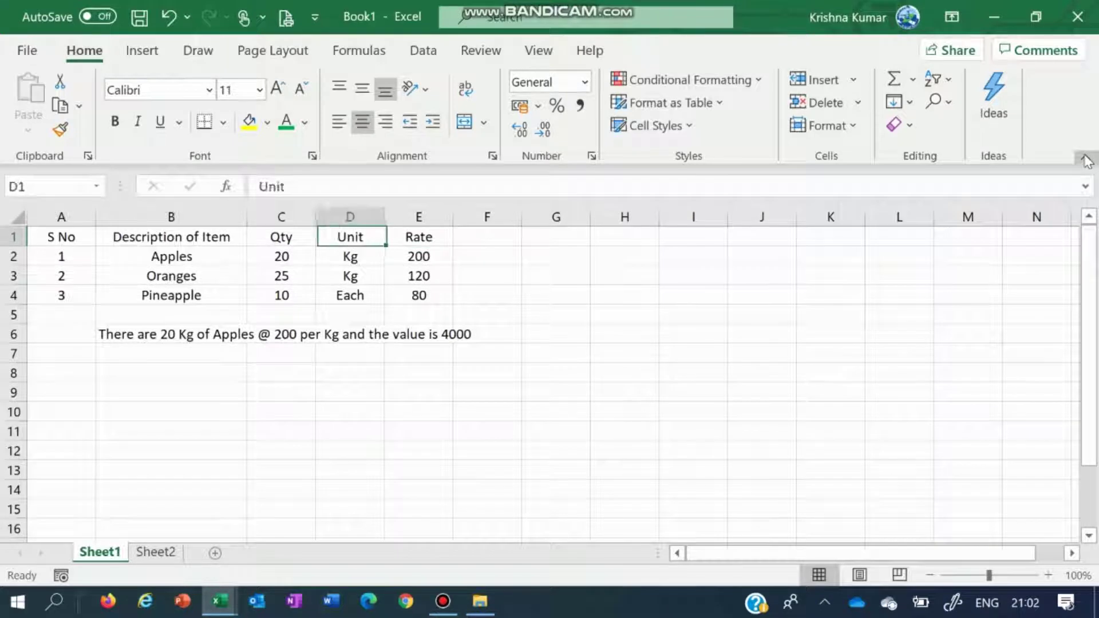
key("Left")
key("Left")
key("Left")
key("Down")
key("Down")
key("Up")
key("Right")
key("Right")
key("Right")
key("Up")
key("Left")
key("Left")
key("Left")
key("Down")
key("Right")
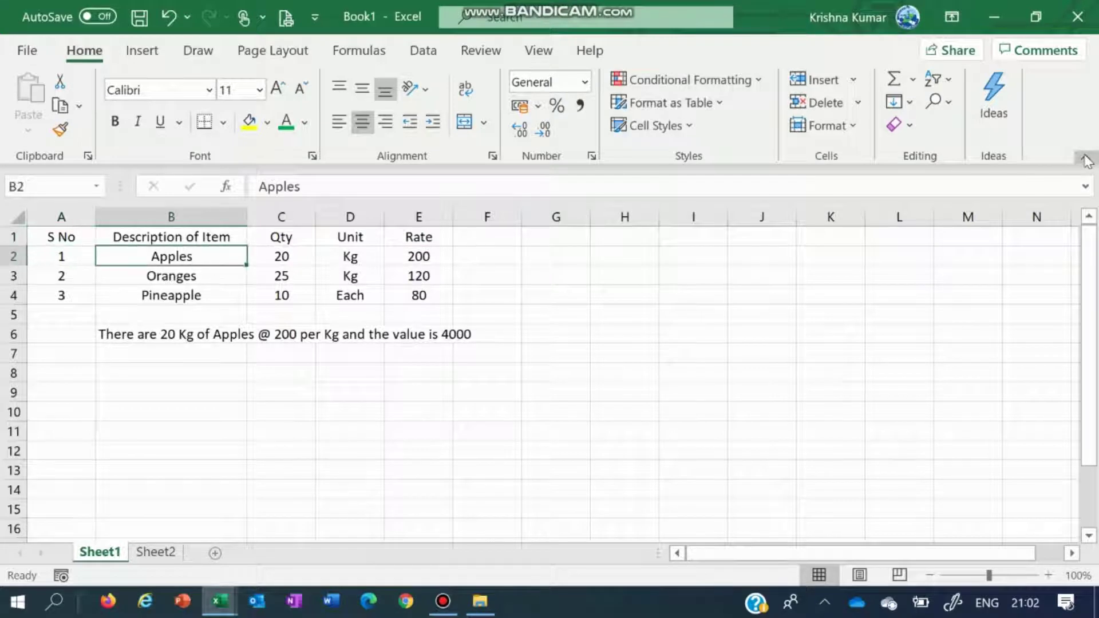
key("Up")
key("Left")
key("Right")
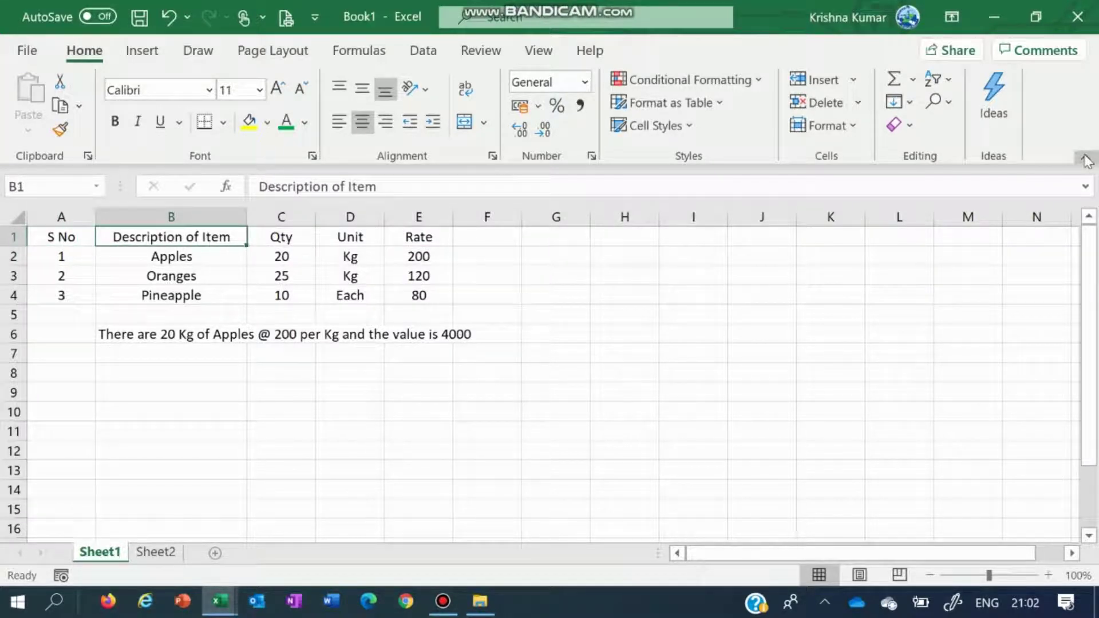
key("Right")
key("Right")
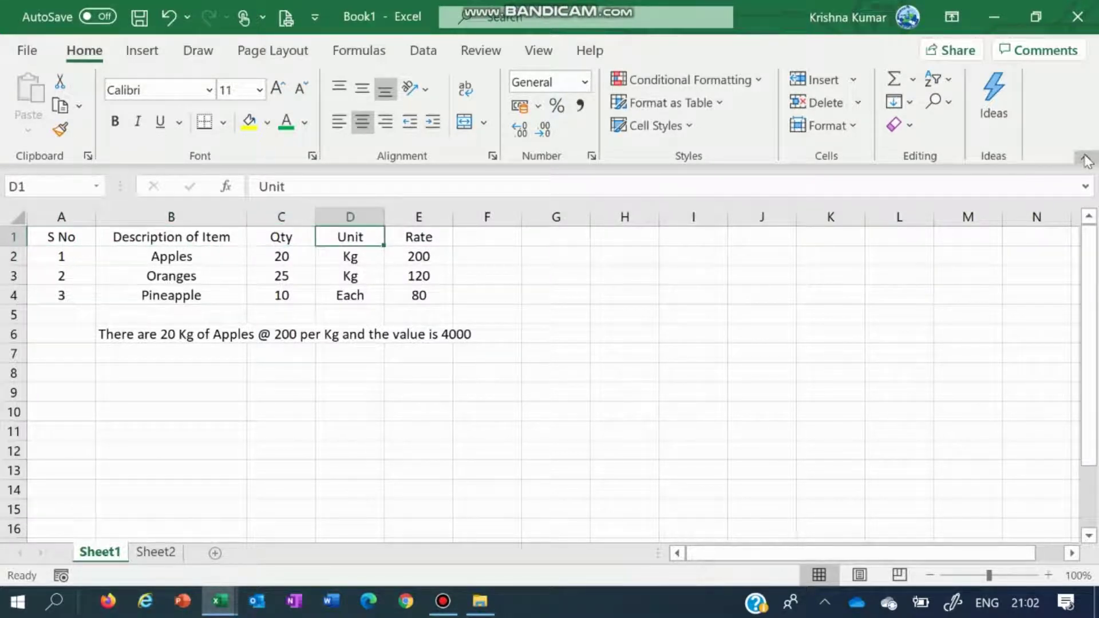
key("Right")
key("Down")
key("Down")
key("Left")
key("Left")
key("Left")
key("Up")
key("Down")
key("Down")
key("Right")
key("Up")
key("Up")
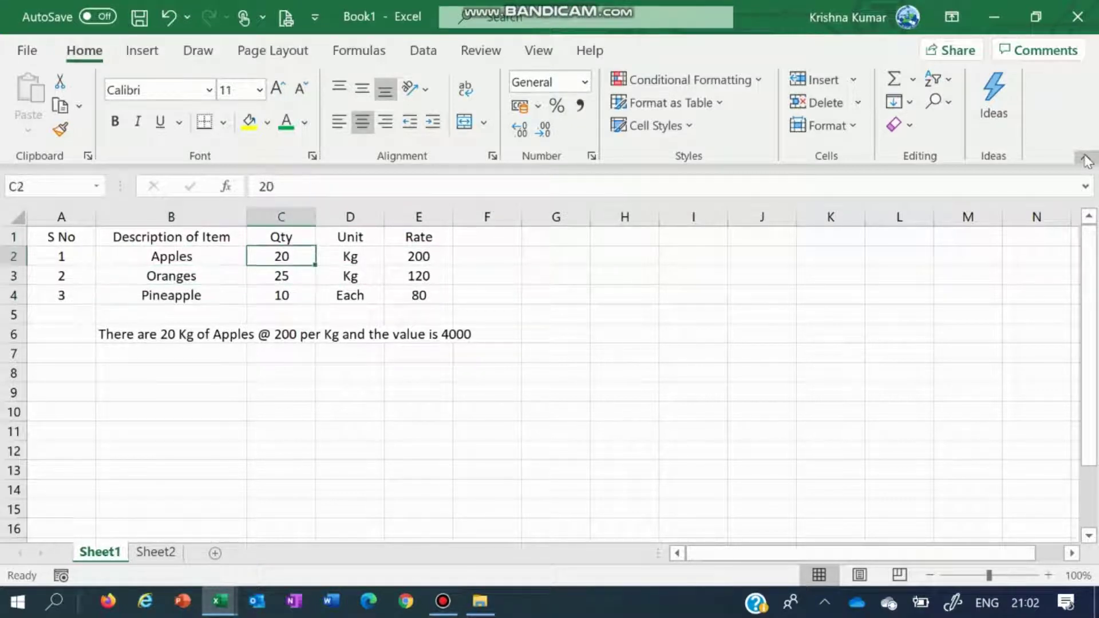
key("Right")
key("Right")
key("Down")
key("Down")
key("Down")
key("Down")
key("Left")
key("Left")
key("Left")
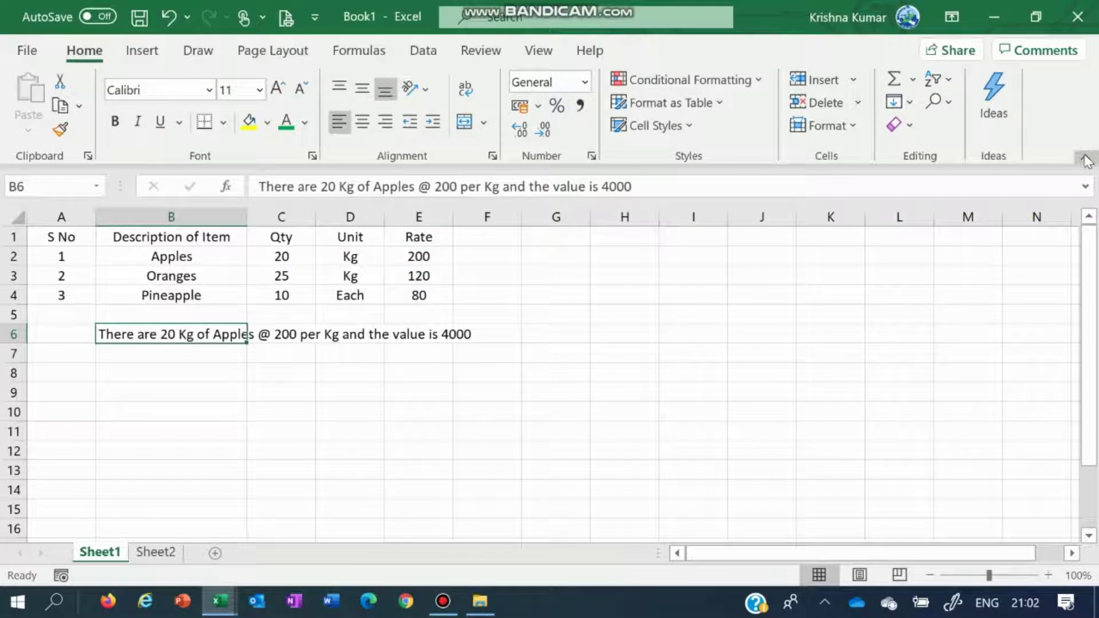
key("Down")
key("Up")
- Match the Apples values 20, Kg, Apples and 200 to the sample sentence, ending on B8
left_click(281, 259)
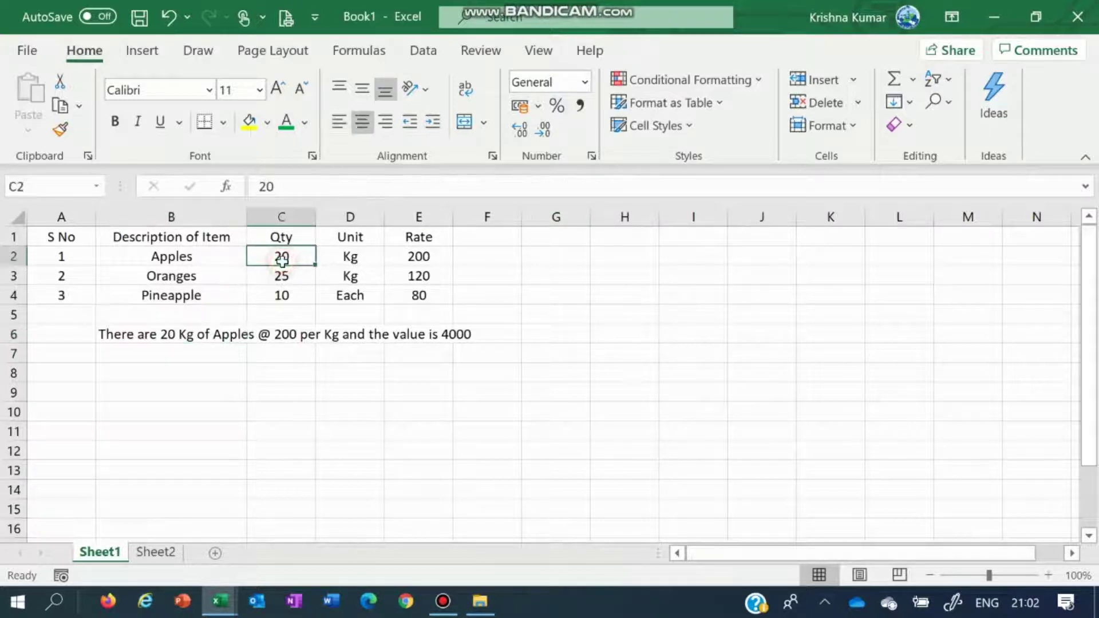
left_click(351, 256)
left_click(199, 254)
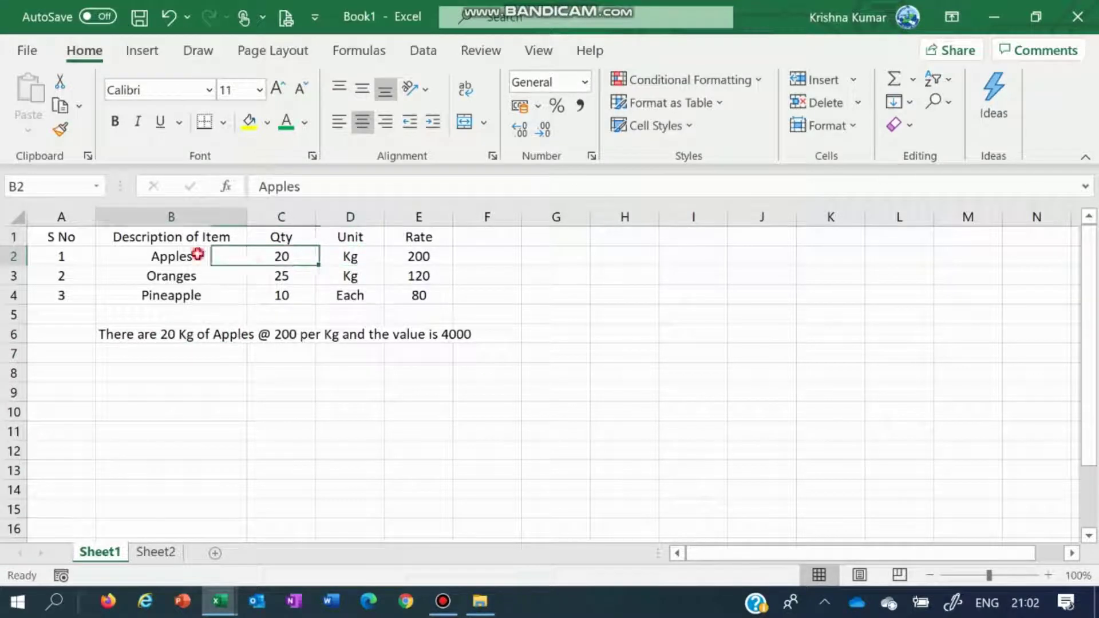
left_click(410, 256)
left_click(355, 256)
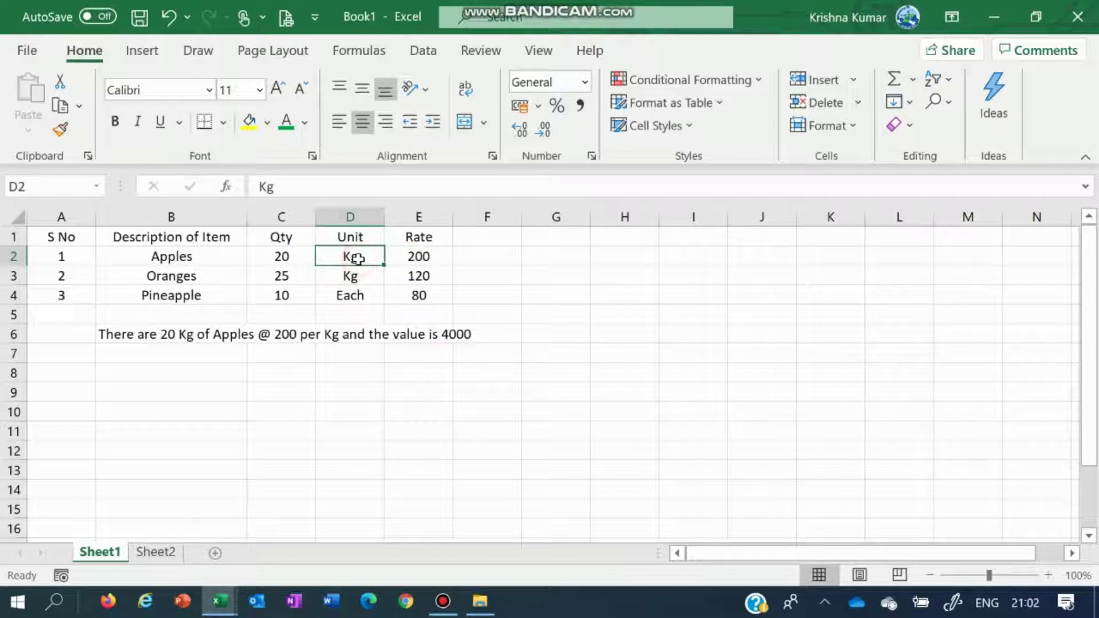
left_click(419, 256)
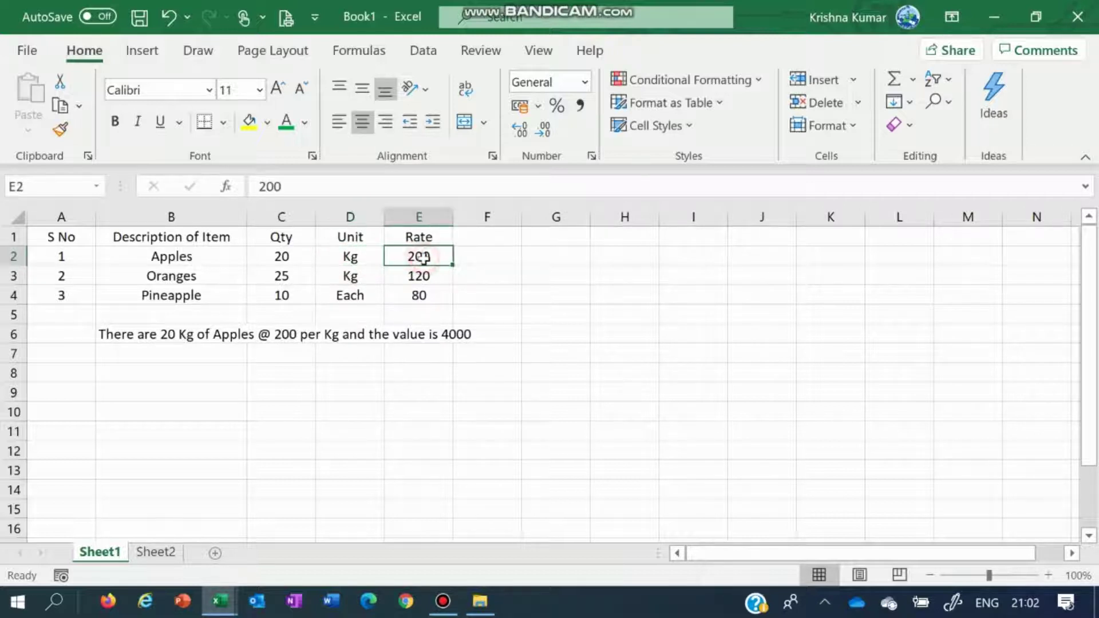
left_click(288, 256)
key("Down")
key("Down")
key("Down")
key("Down")
key("Down")
key("Down")
key("Left")
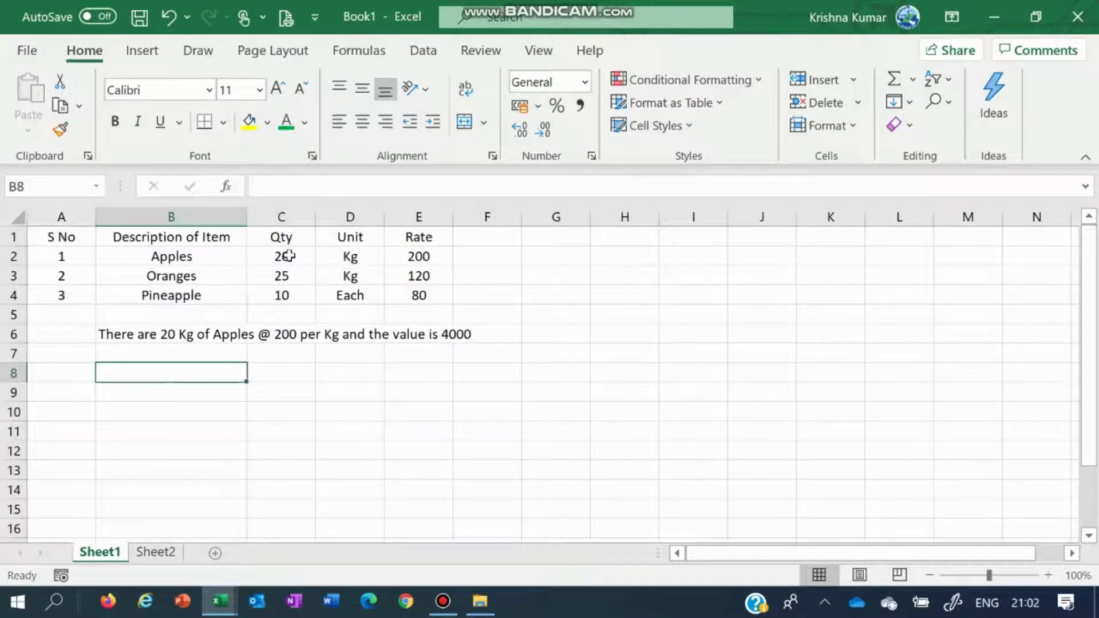
- Enter =B2&C2 in B8 to join Apples with its quantity, showing Apples20
type("=")
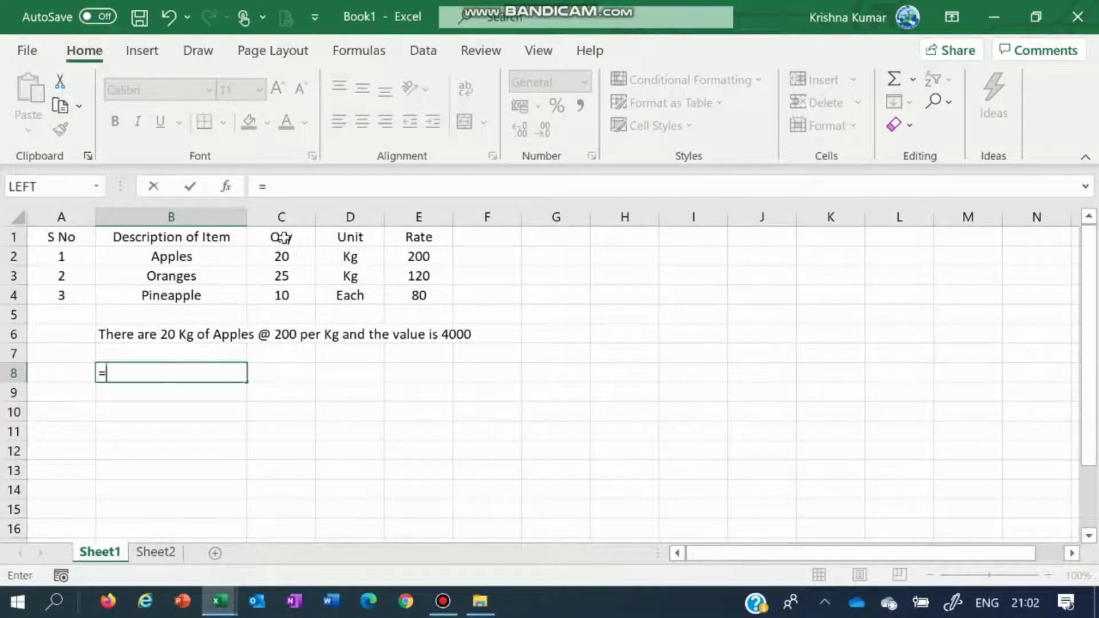
left_click(198, 259)
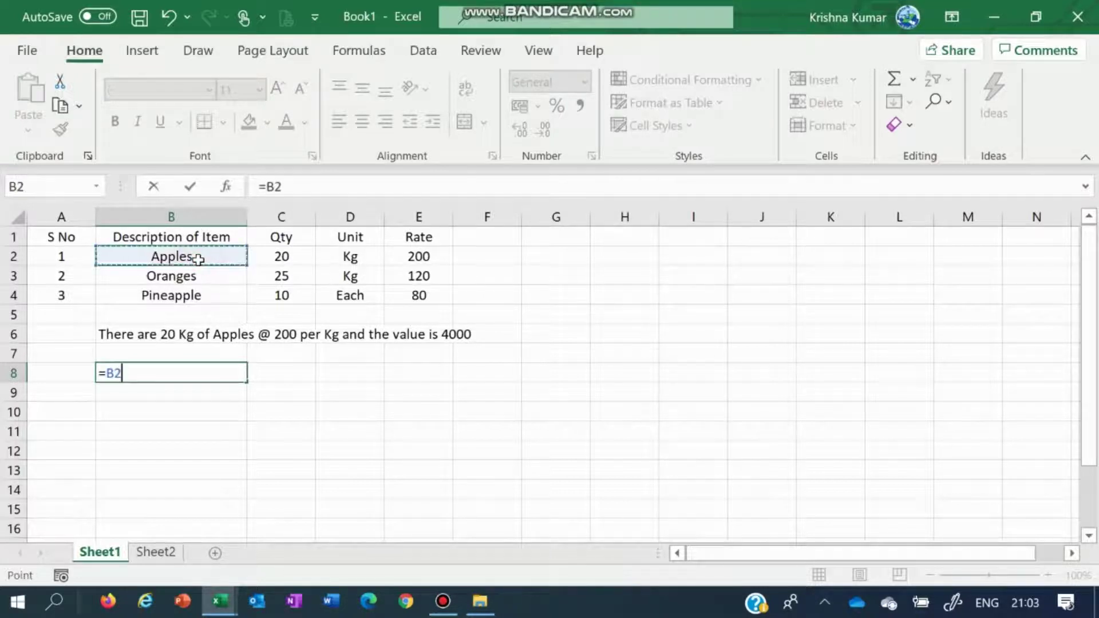
type("&")
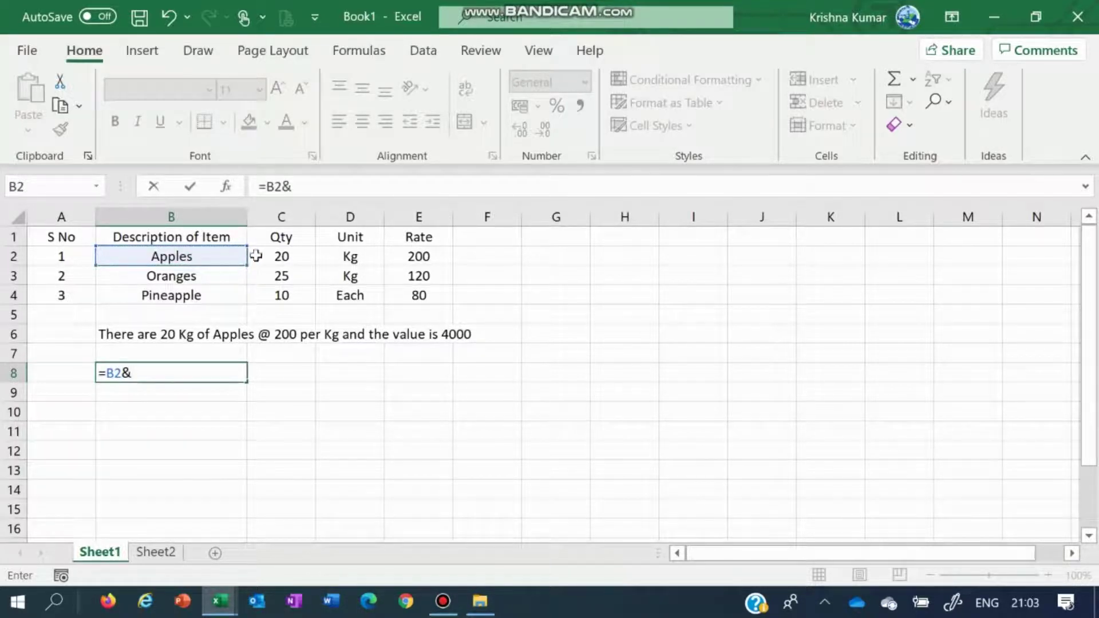
left_click(298, 256)
key("Return")
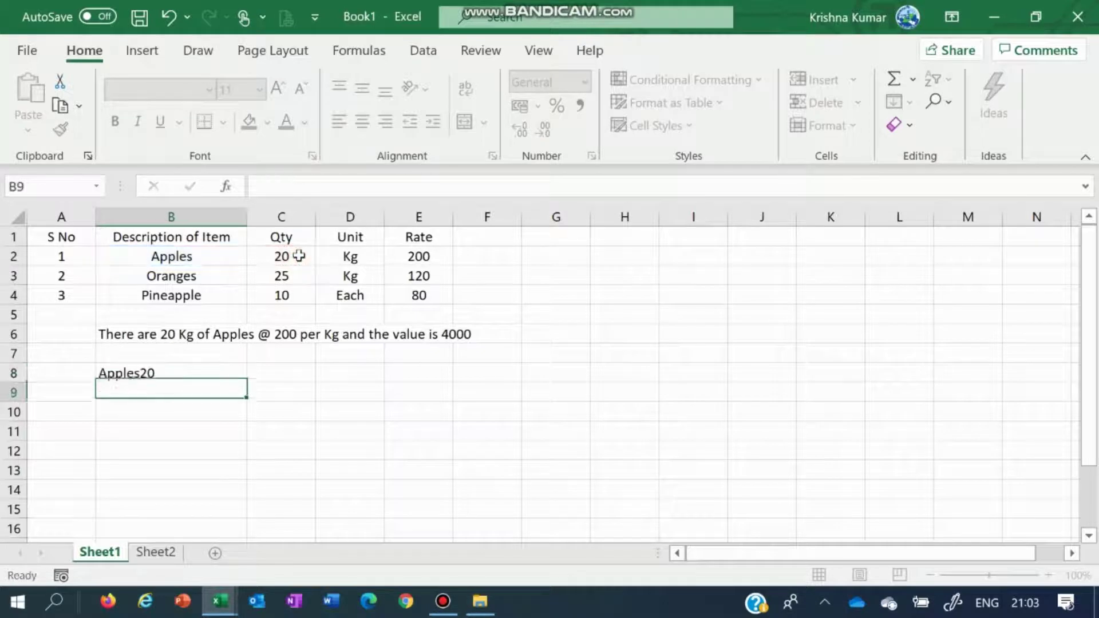
key("Up")
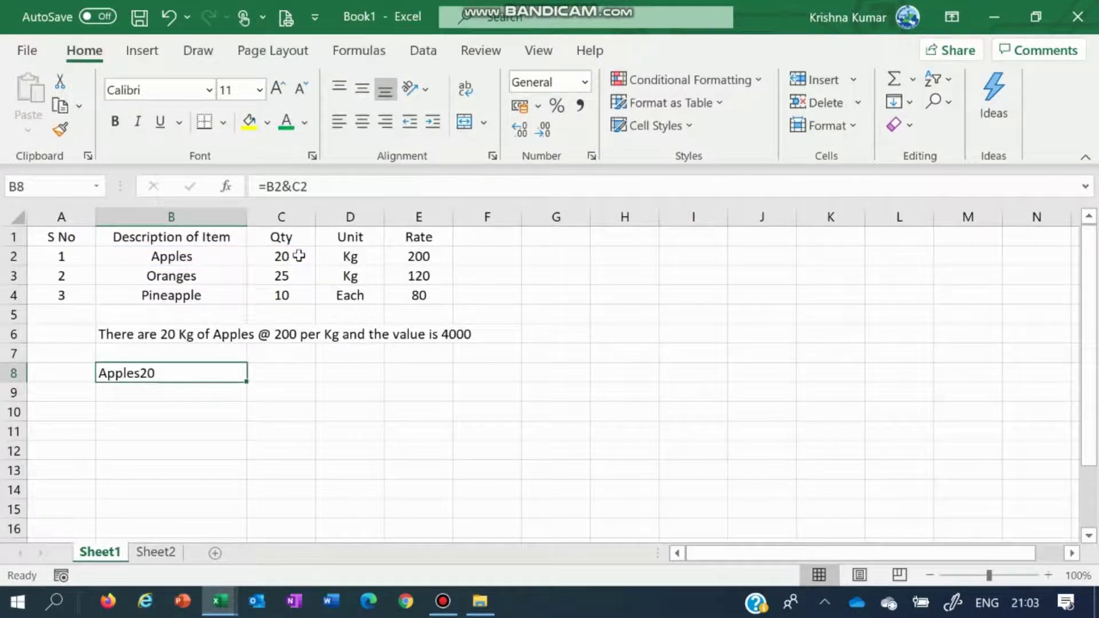
- Edit B8's formula to insert a quoted space between B2 and C2, giving 'Apples 20'
key("F2")
key("Left")
key("Left")
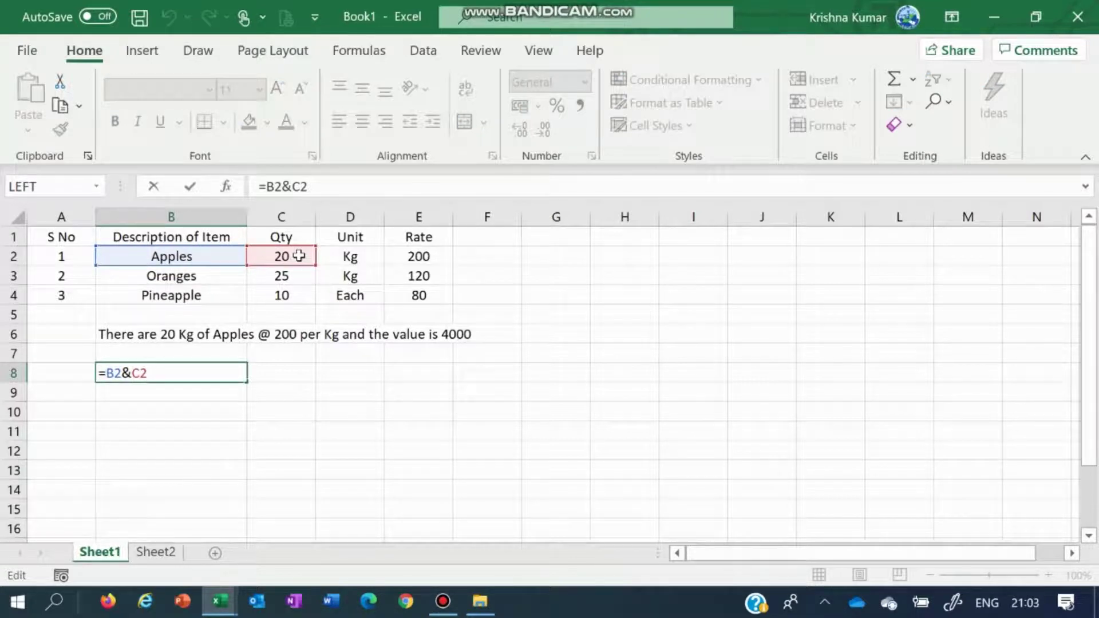
type("\" \"")
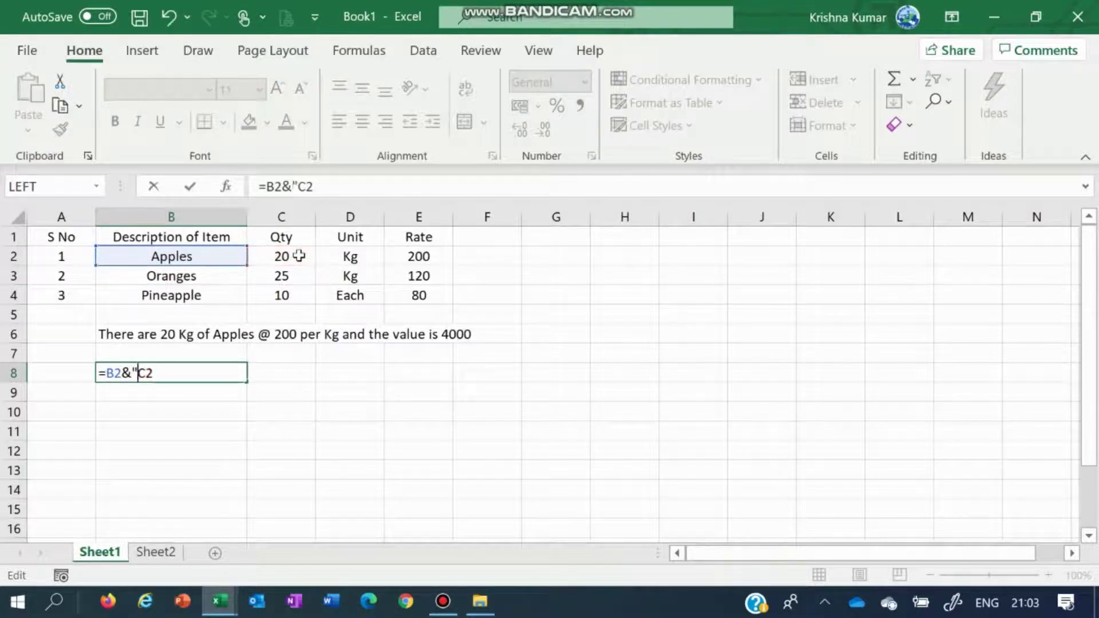
type("&")
key("Return")
key("Up")
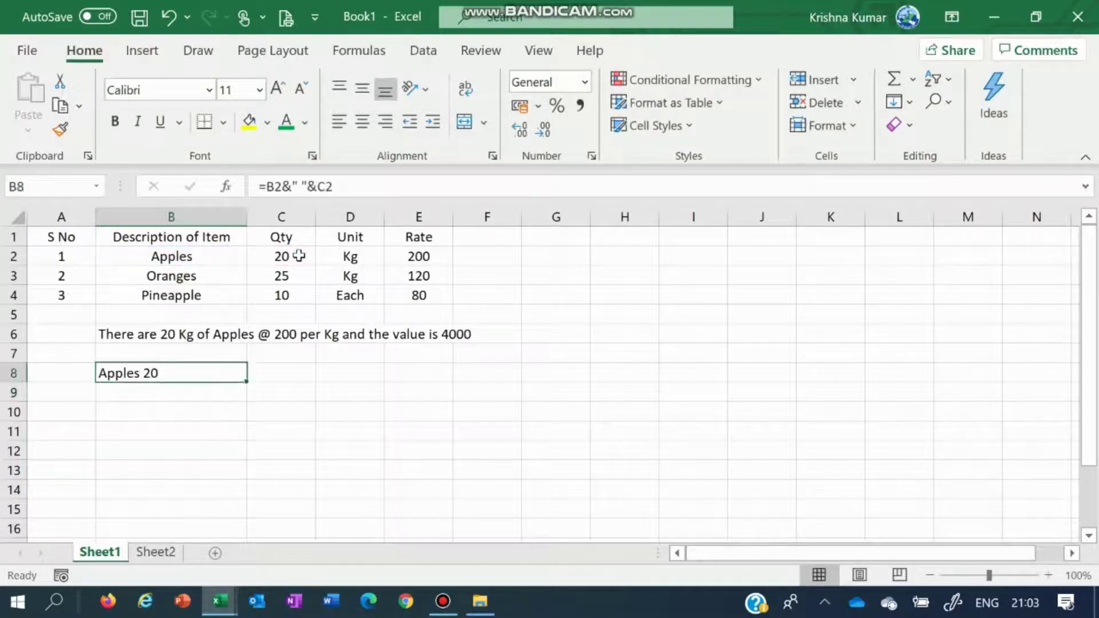
key("Up")
key("Down")
- Add @ inside the quoted space so B8 shows 'Apples @ 20'
key("F2")
key("Left")
key("Left")
key("Left")
key("Left")
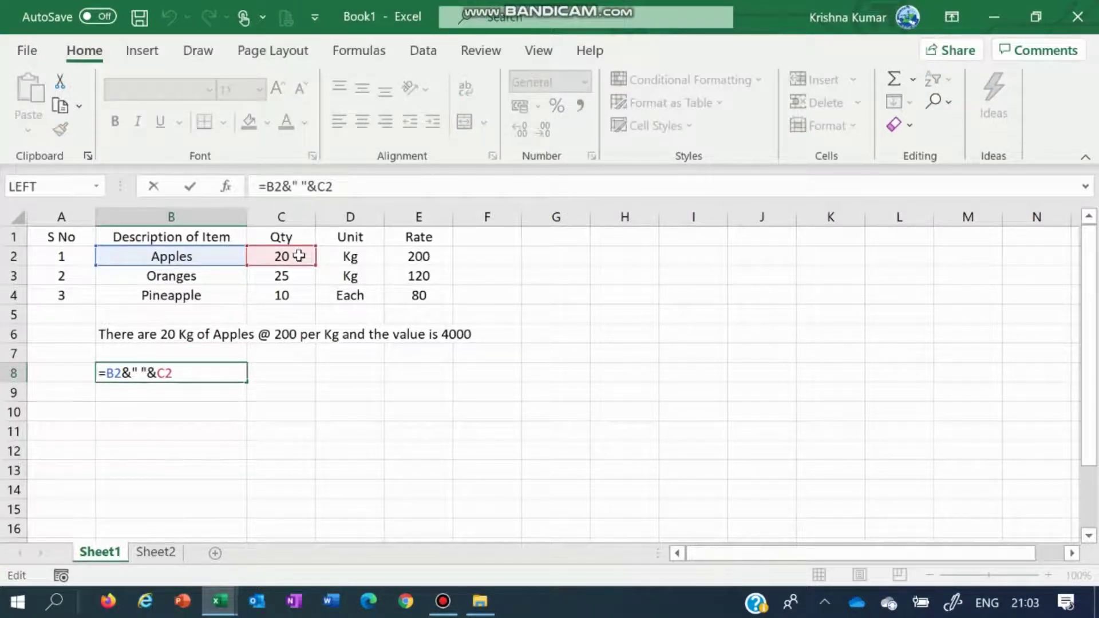
type("@")
key("shift+space")
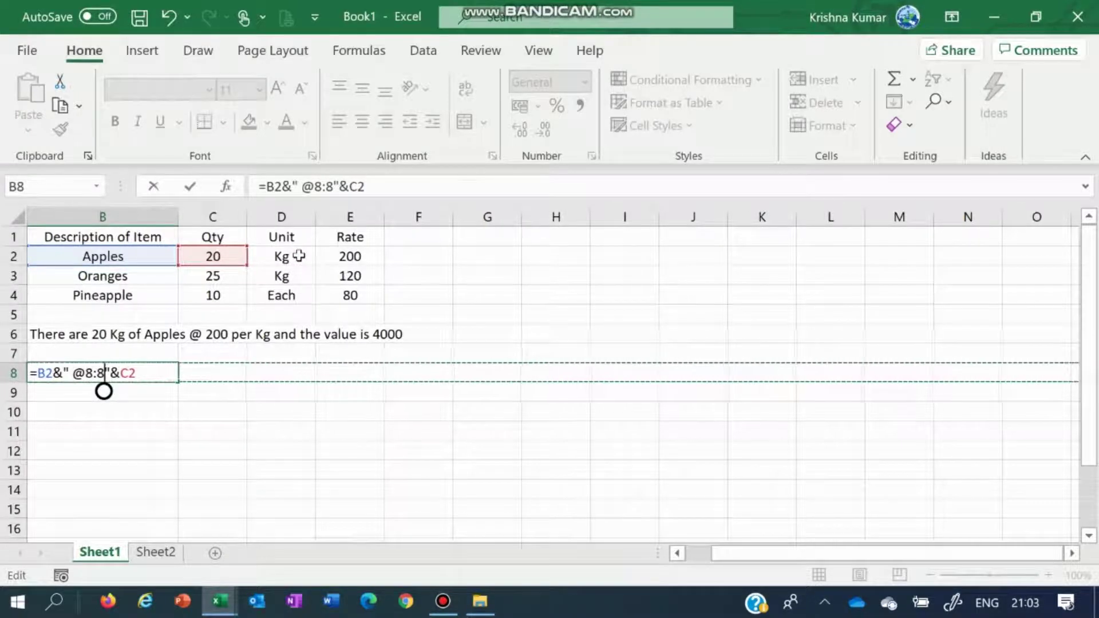
key("BackSpace")
key("BackSpace")
key("BackSpace")
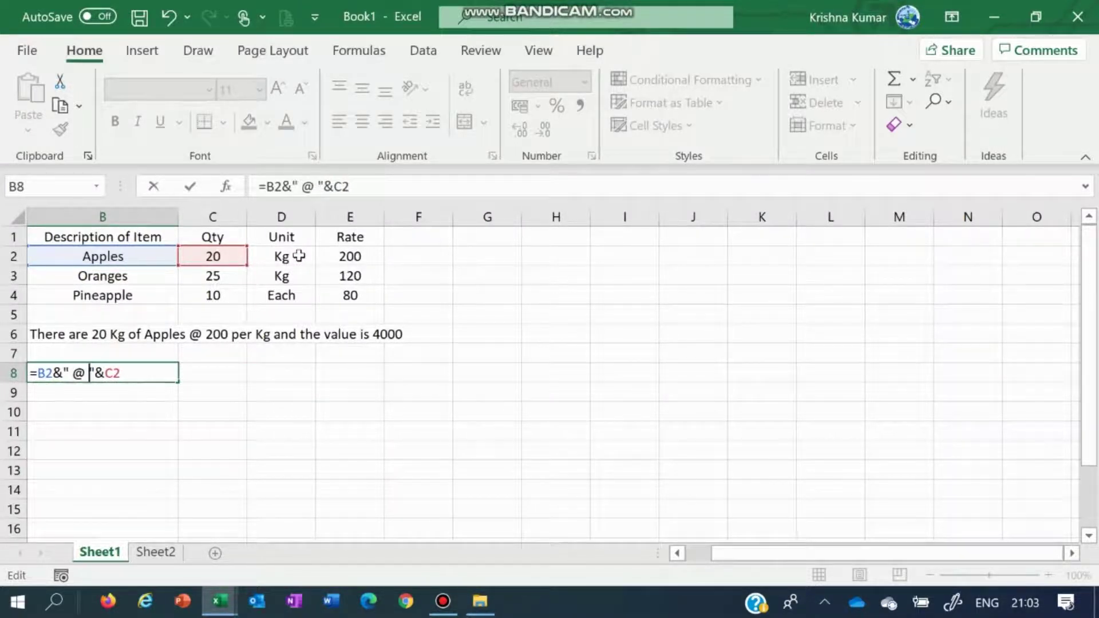
key("Return")
- Compare B8's result with the sample sentence in B6
key("Up")
key("Left")
key("Right")
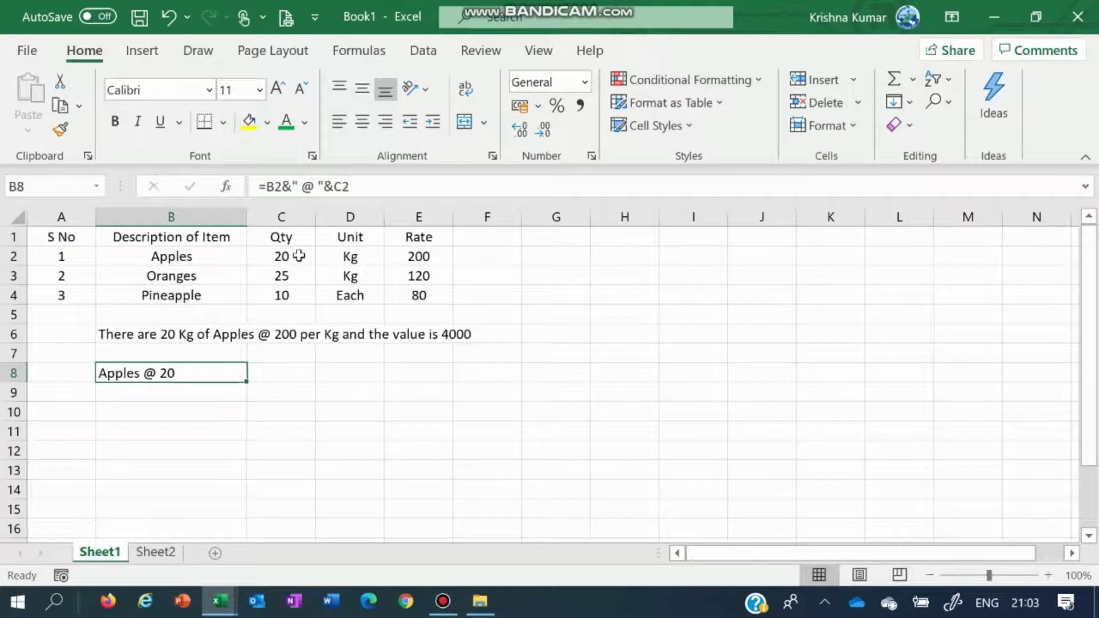
key("Up")
key("Up")
key("Right")
key("Left")
key("Right")
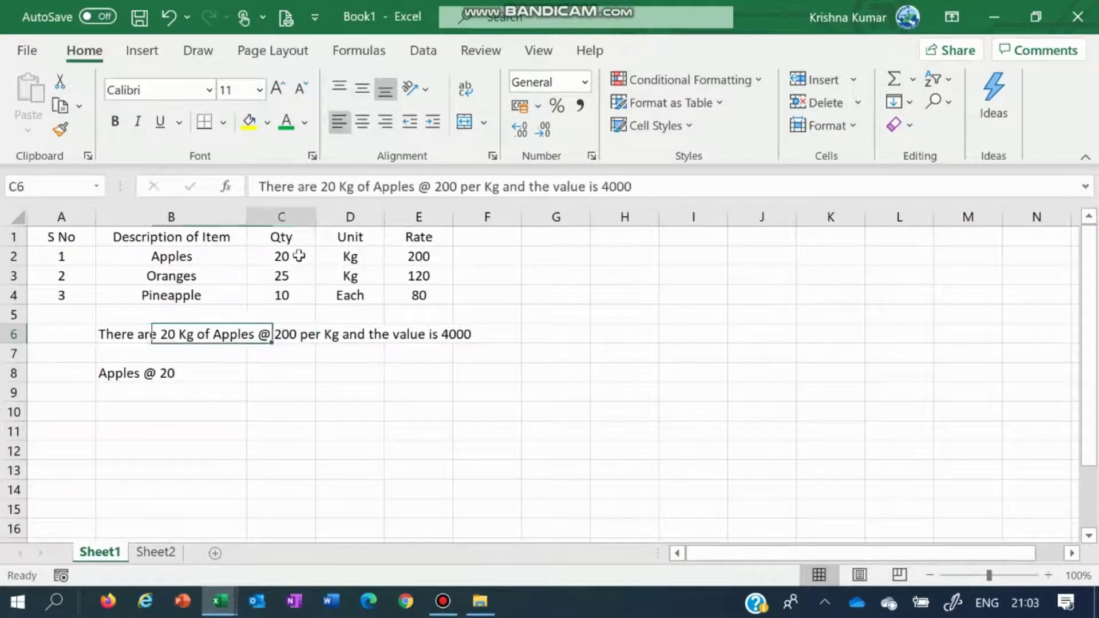
key("Left")
key("Left")
key("Down")
key("Down")
key("Right")
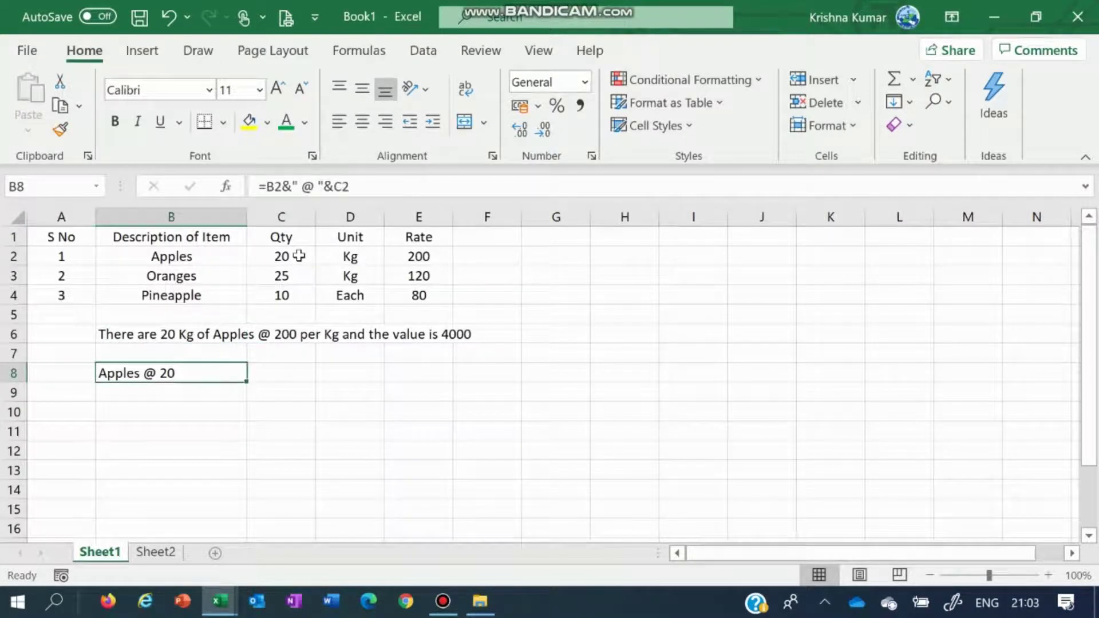
- Check B8's formula without changing it and settle on cell B7
key("F2")
key("Return")
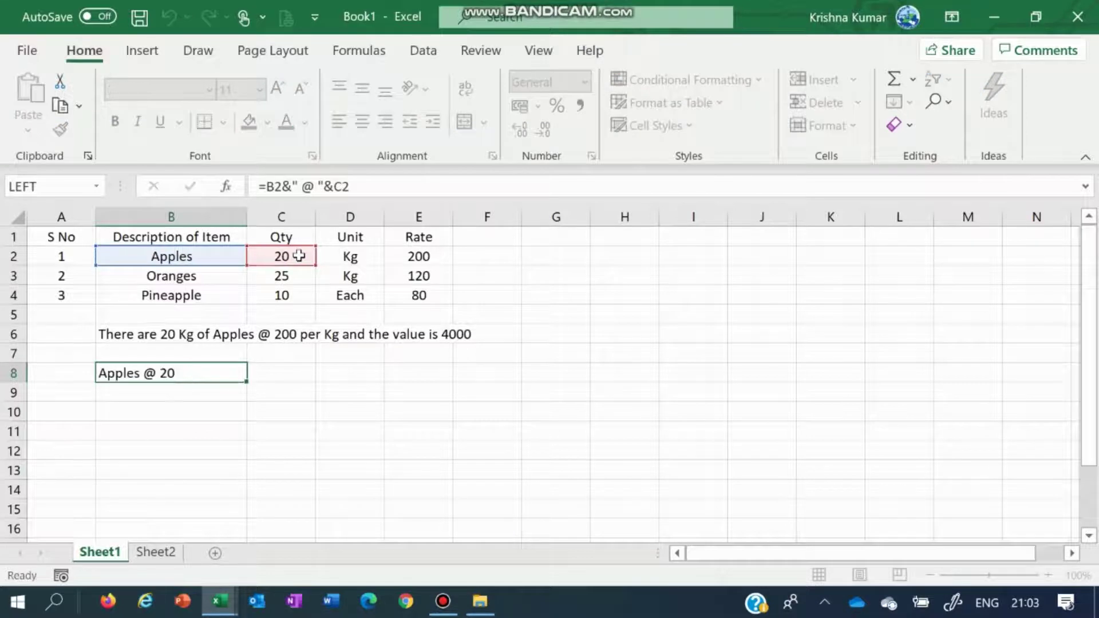
key("Up")
key("Down")
key("Down")
key("Up")
key("Up")
key("Down")
key("Down")
key("Up")
key("Up")
key("Up")
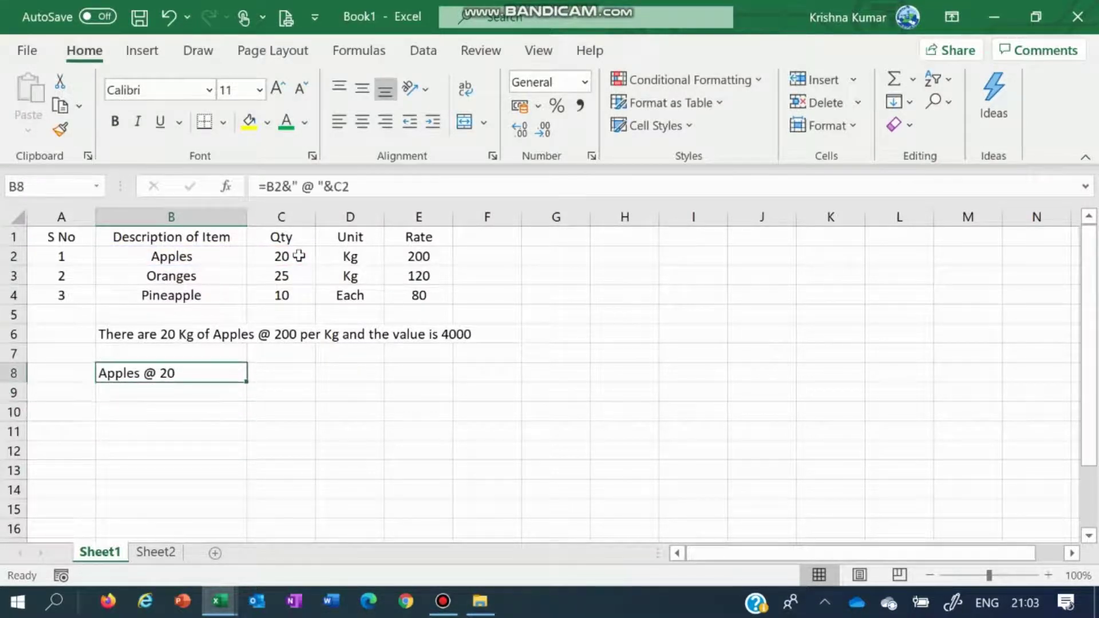
- Enter ="There are "&C2&" "&D2&" of "&B2&" @ "&E2&" per "&D2&" and the value is "&E2*C2 in B7
type("=")
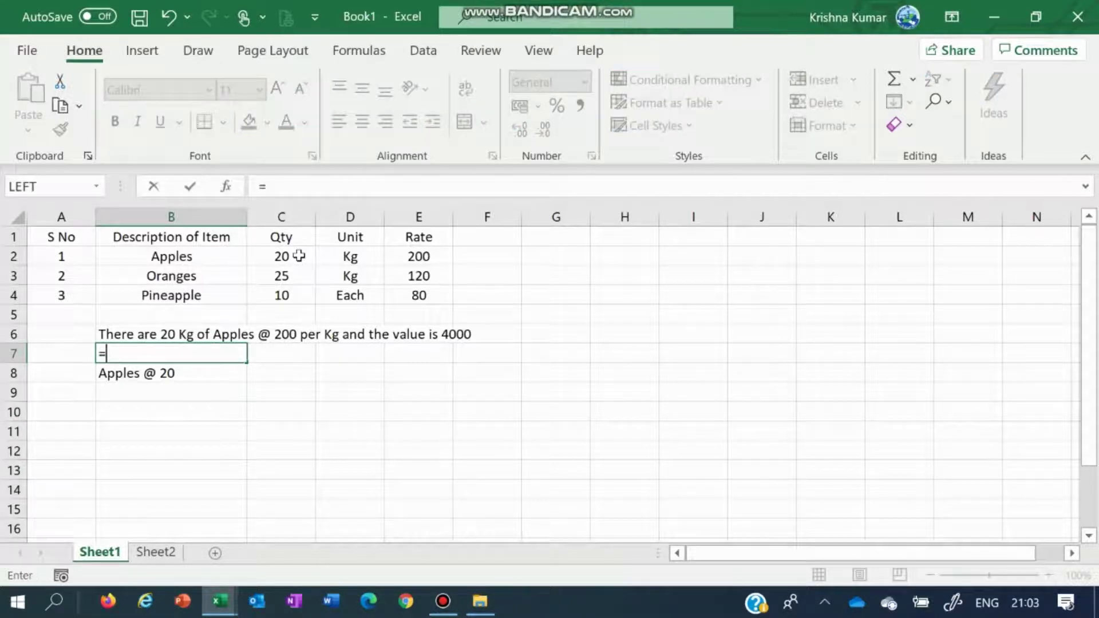
type("\"There are ")
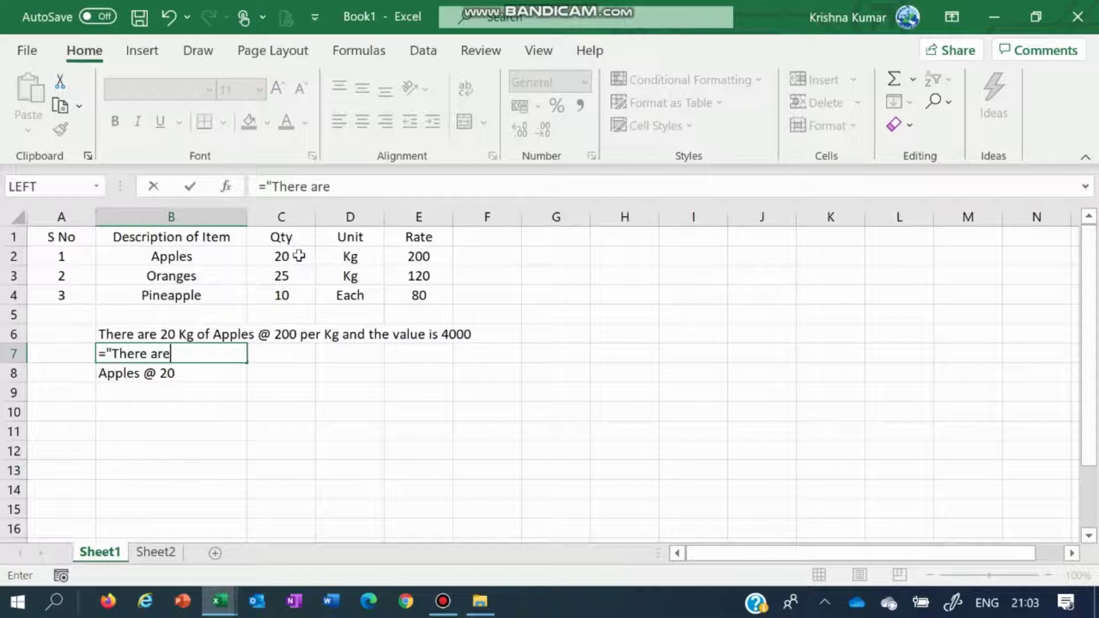
type("\"&")
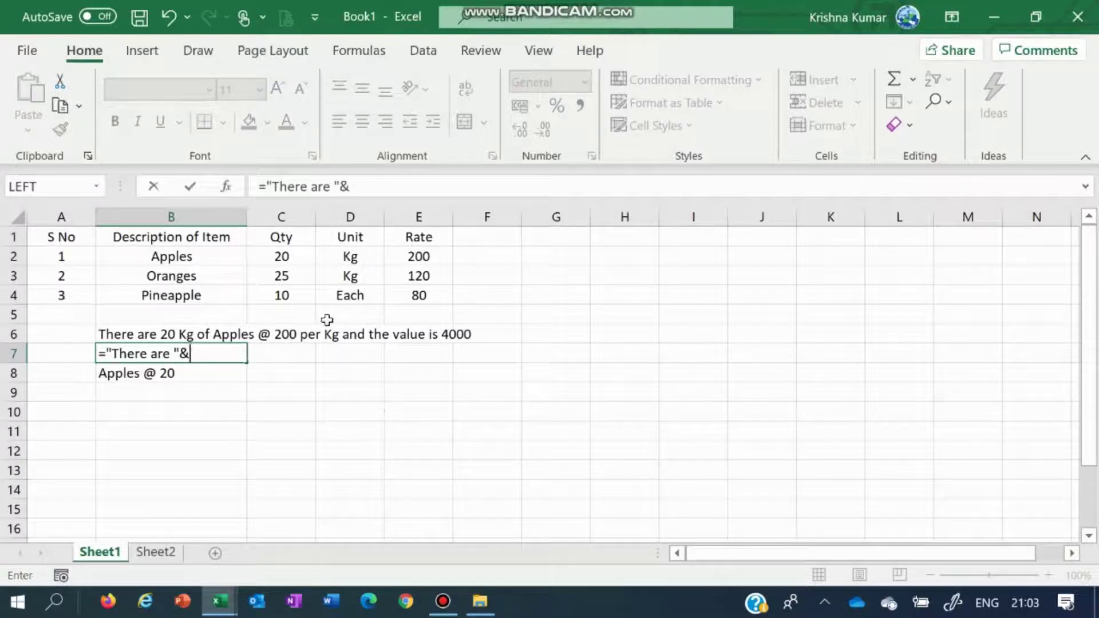
left_click(293, 255)
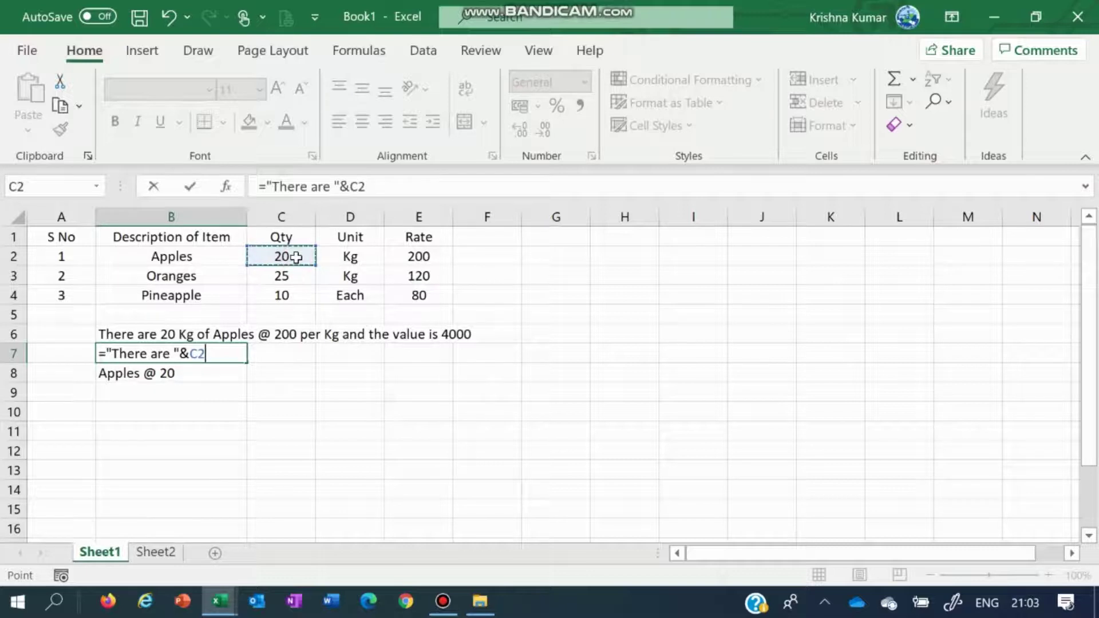
type("&\" \"")
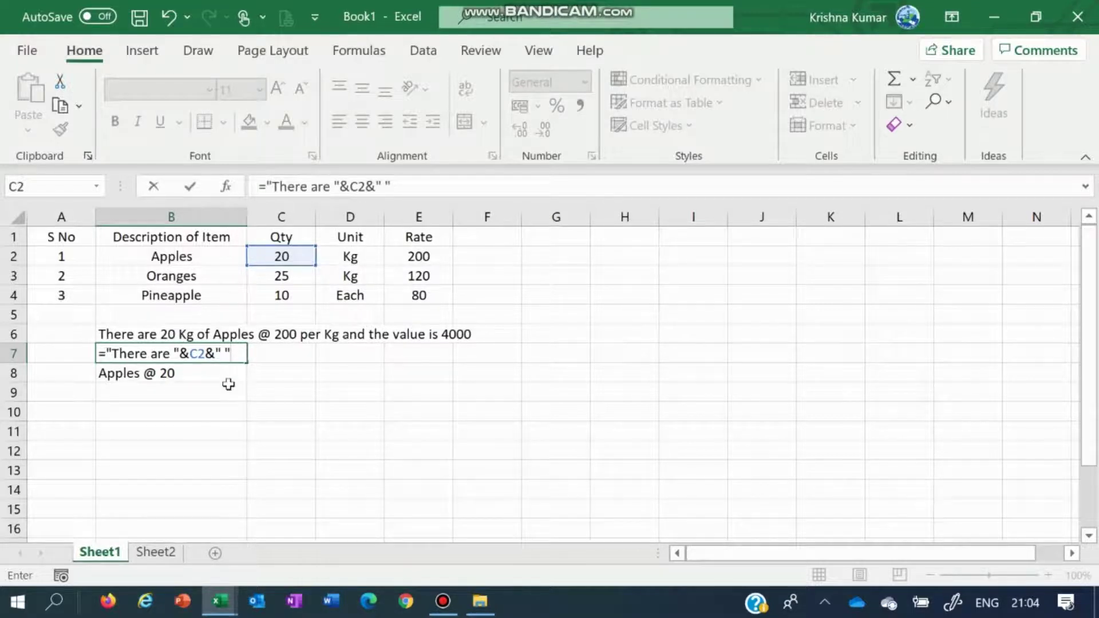
type("&")
left_click(345, 260)
type("&")
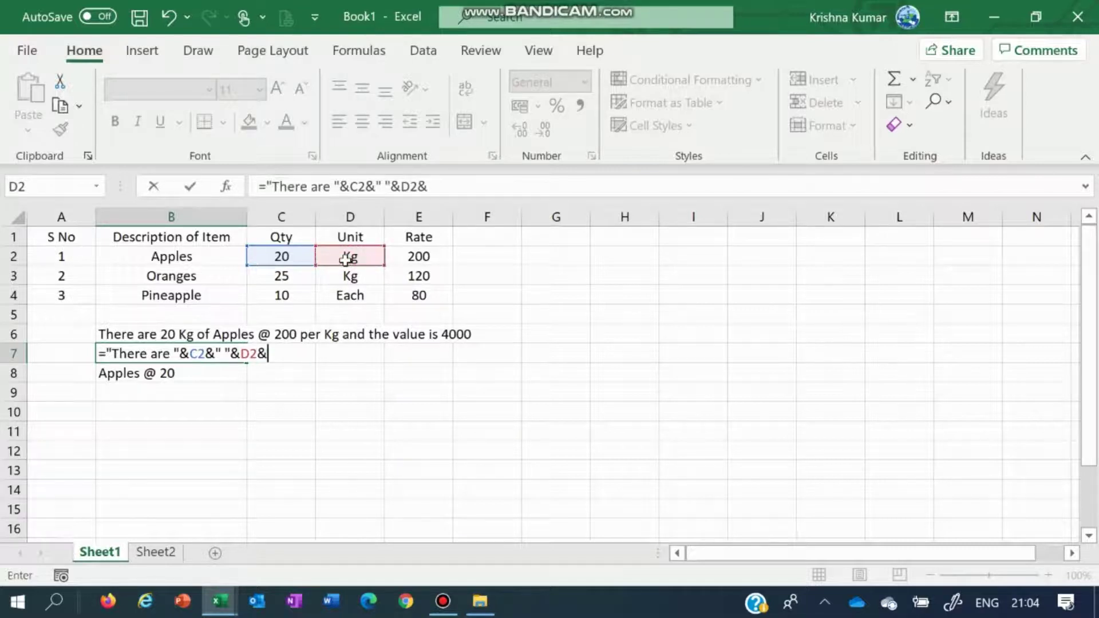
type("\" of \"b2")
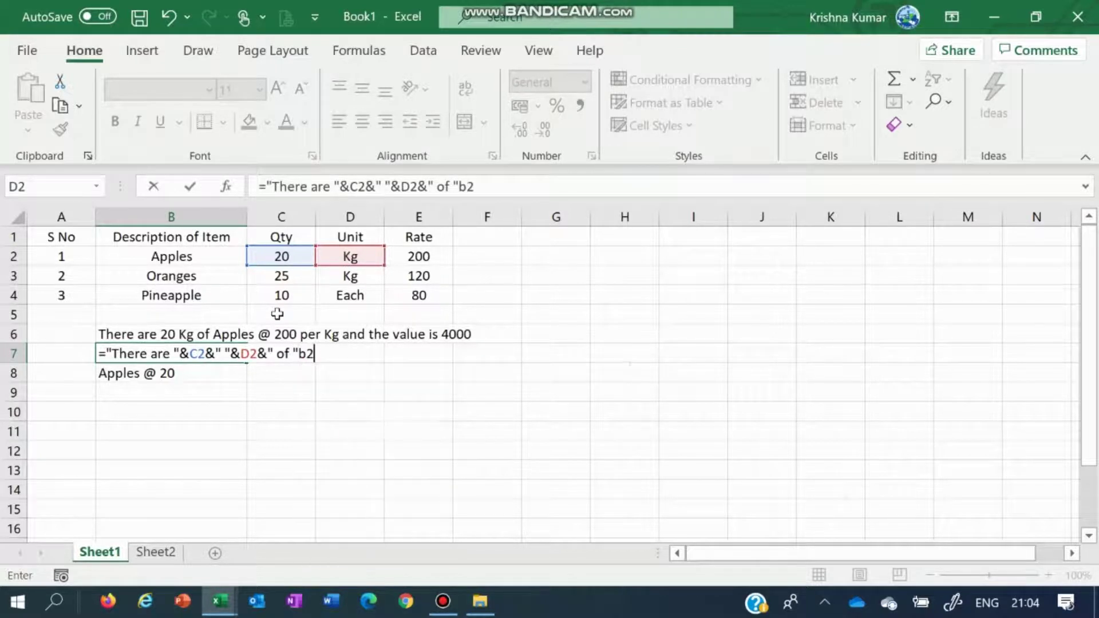
key("BackSpace")
key("BackSpace")
type("&b2")
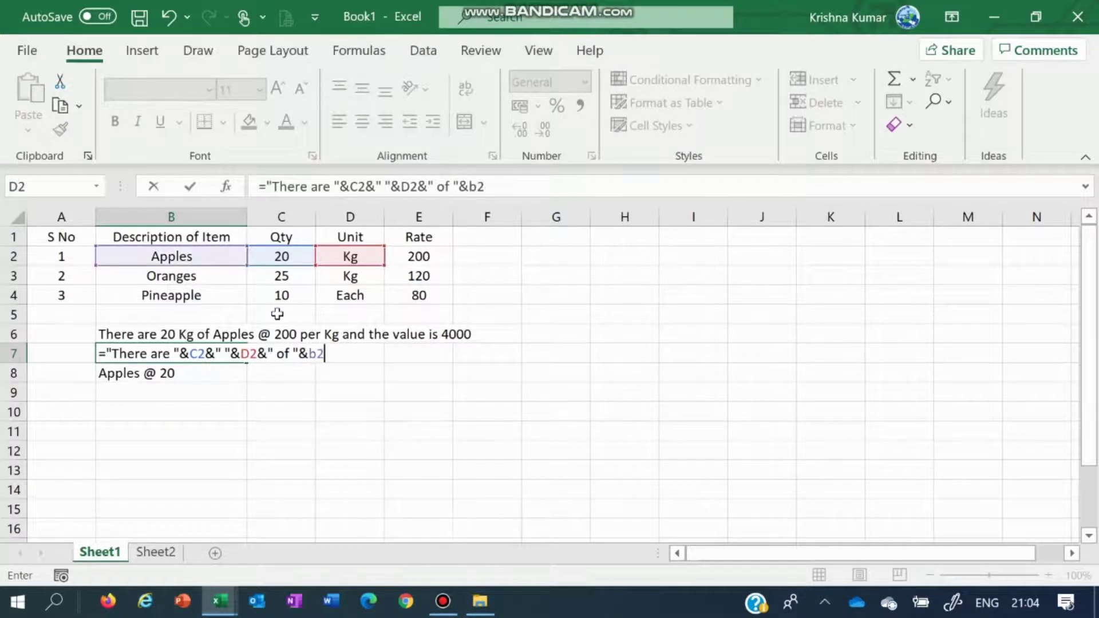
type("&\" @")
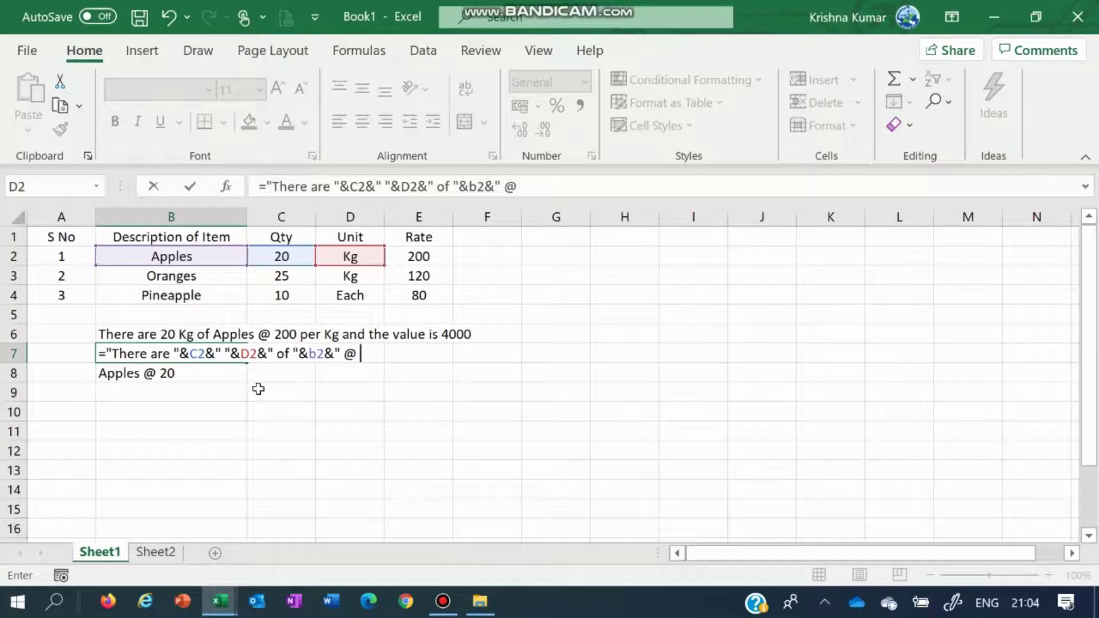
type(" \"&e2&\" per ")
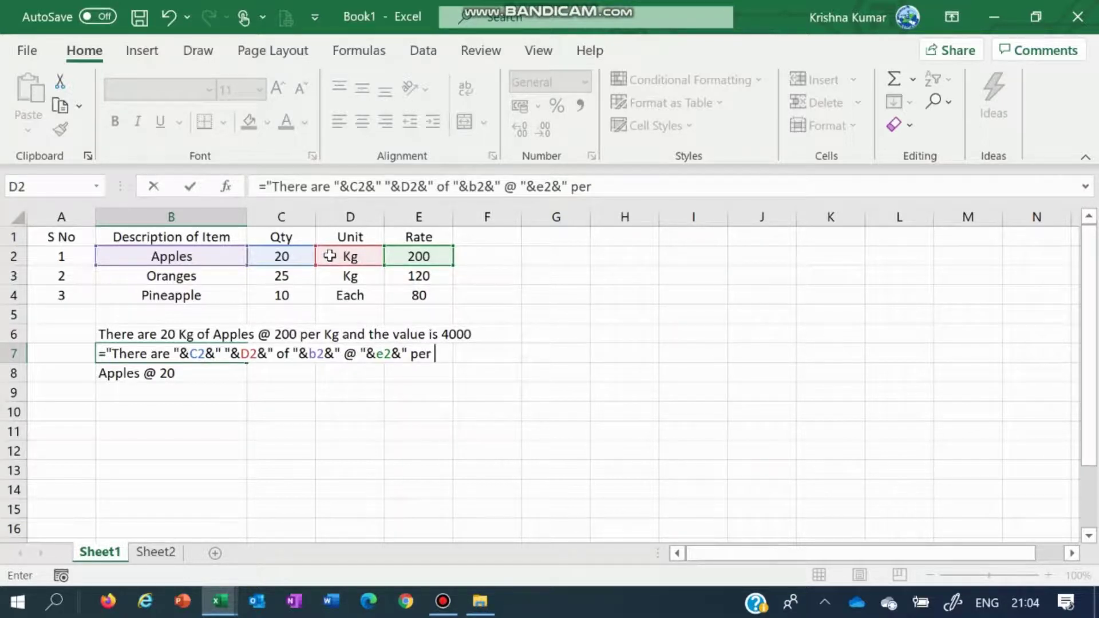
type("\"&d2&")
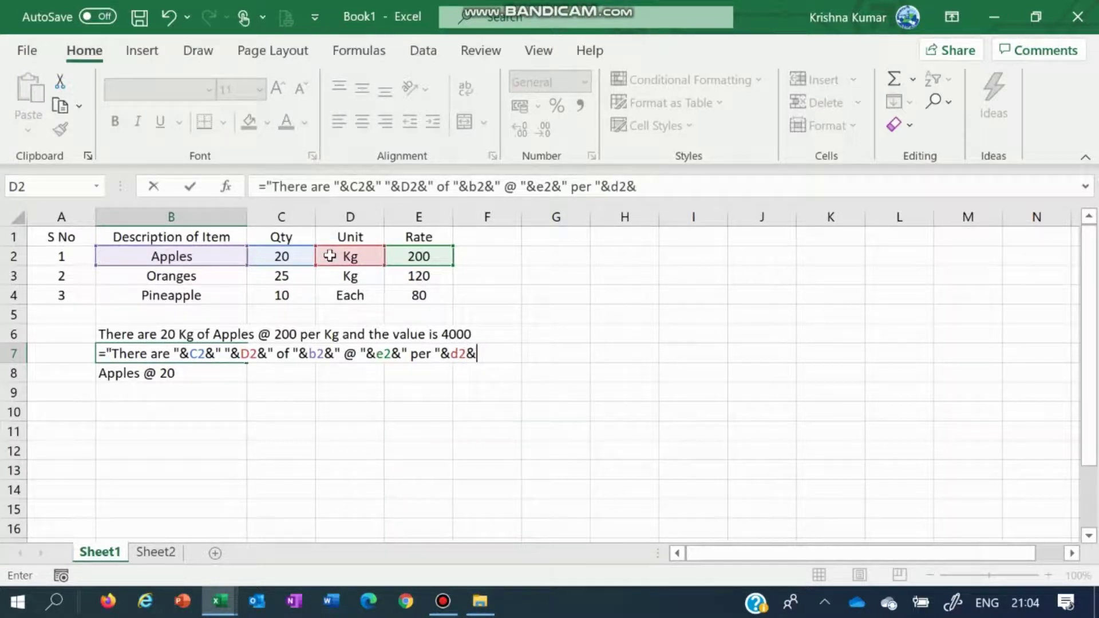
type("\" and the value ")
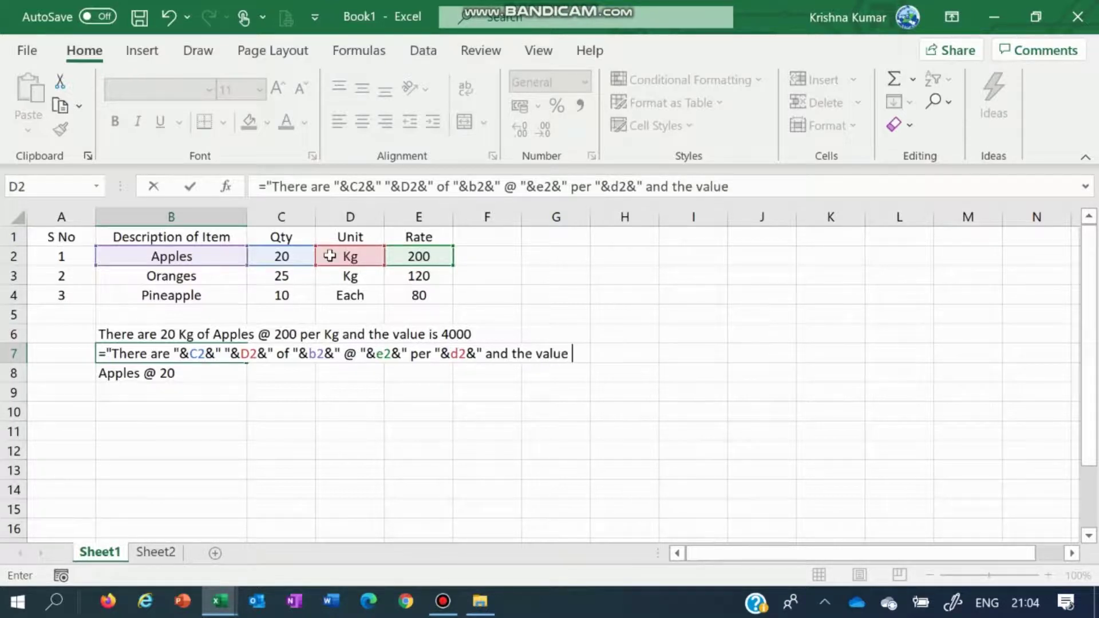
type("is \"&")
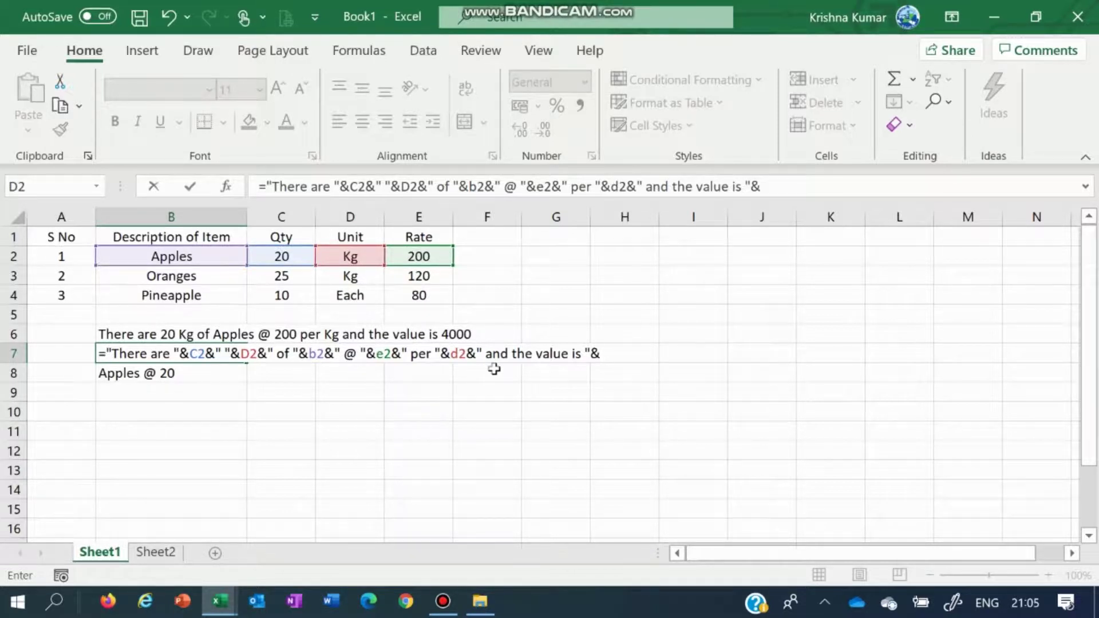
left_click(435, 257)
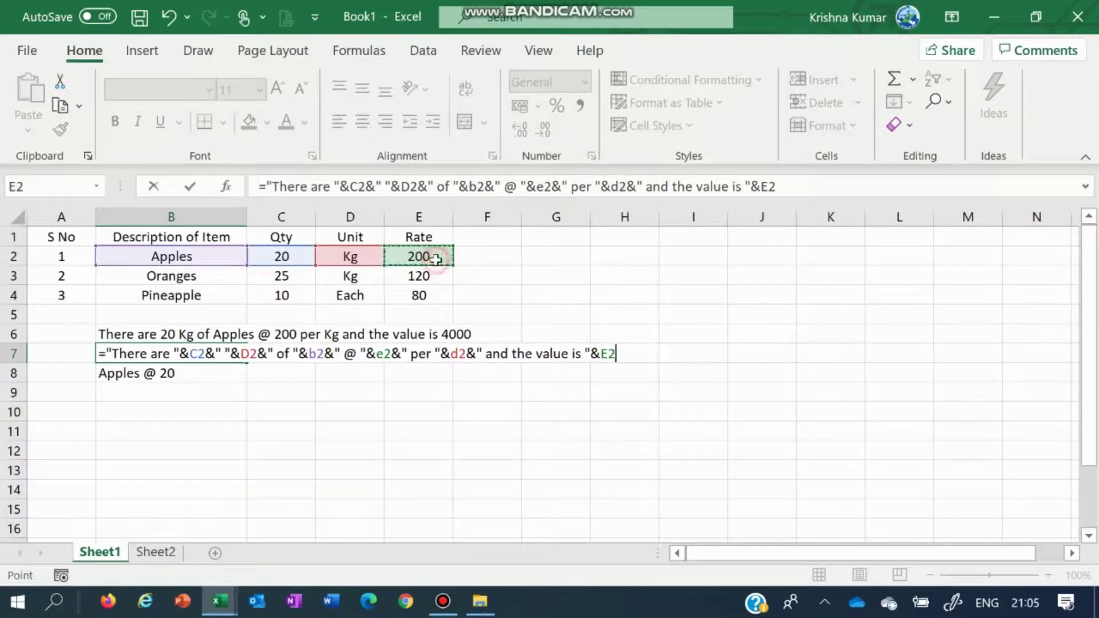
type("*")
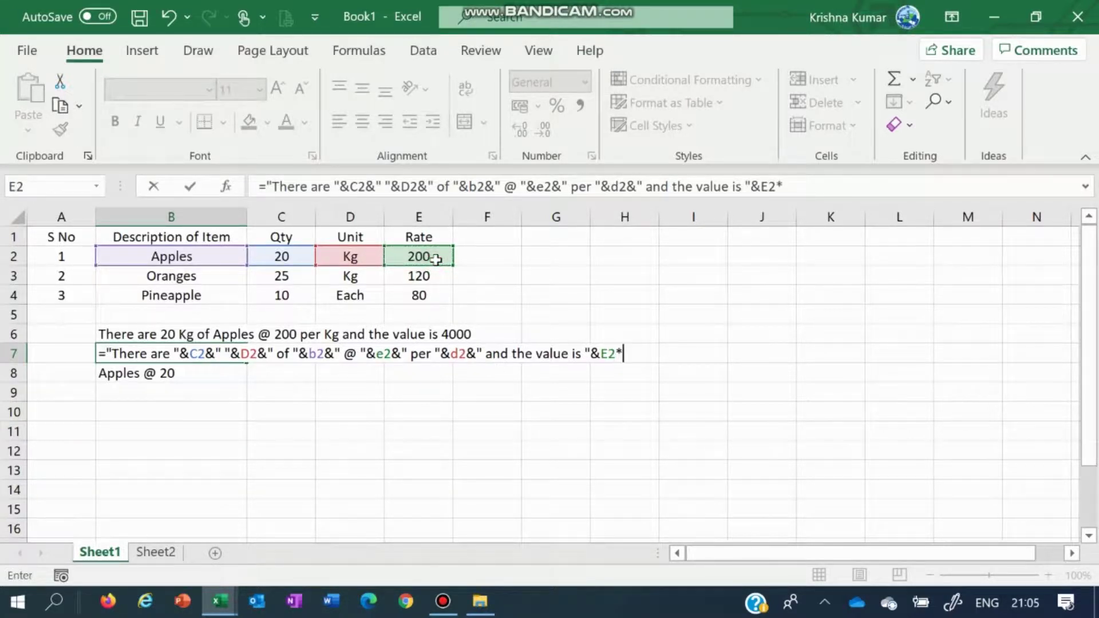
left_click(282, 255)
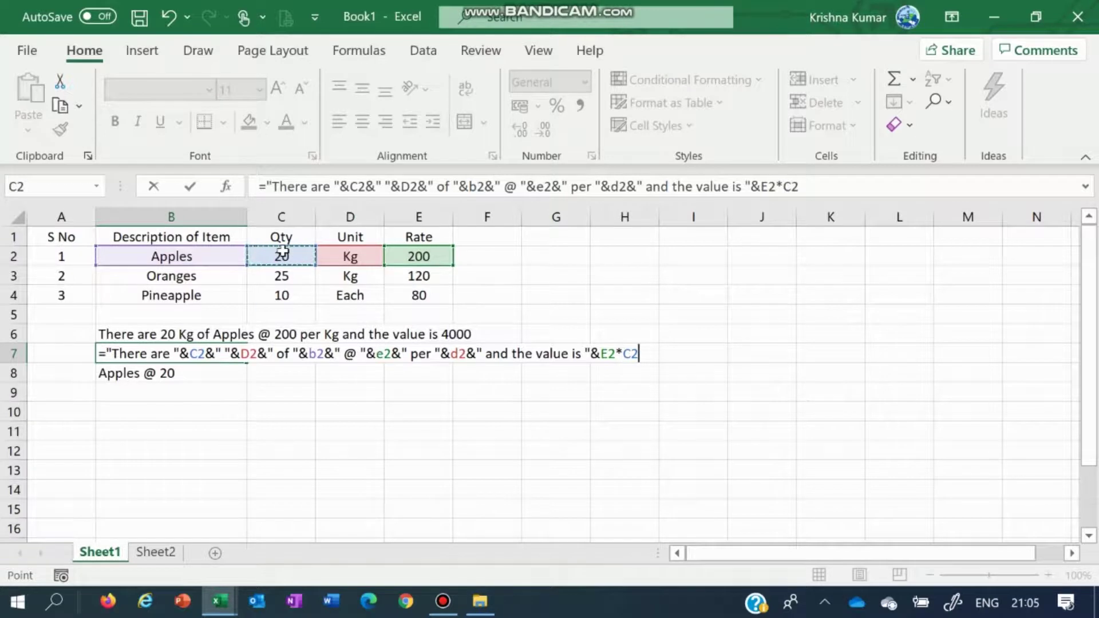
key("Return")
key("Up")
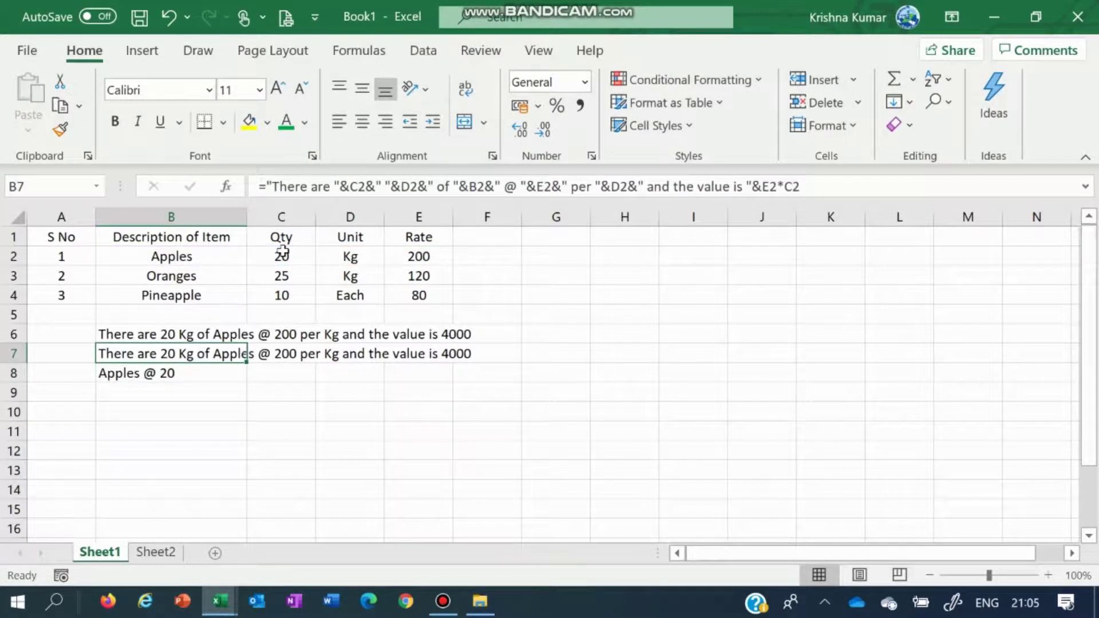
- Check B7's formula against the typed sentence in B6, then copy B7 with Ctrl+C
key("Down")
key("Up")
key("Up")
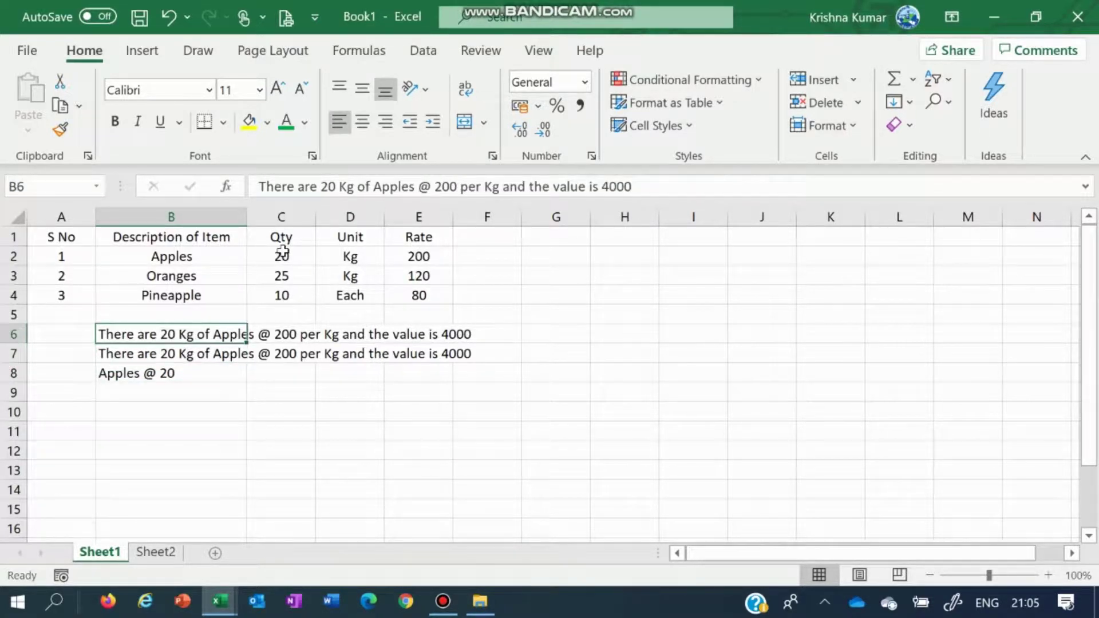
key("Down")
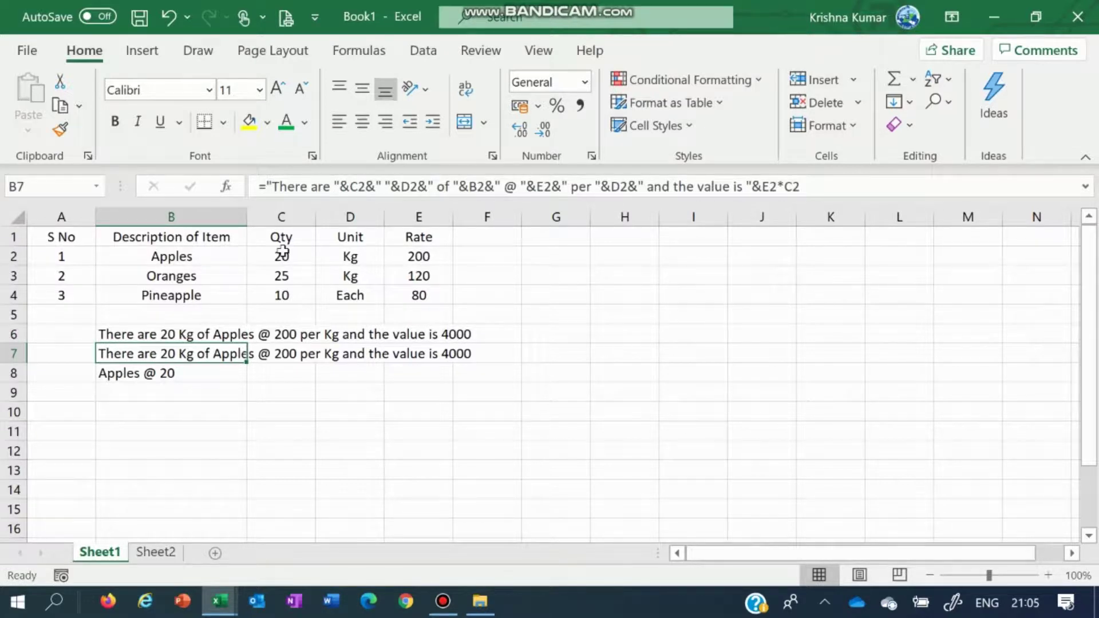
left_click(327, 189)
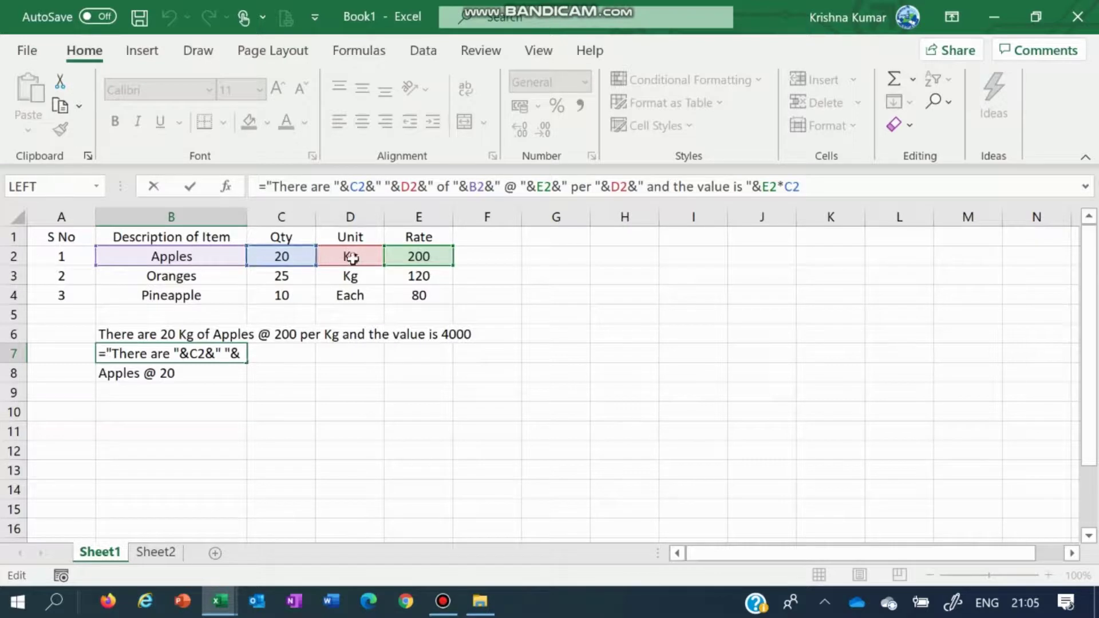
key("Escape")
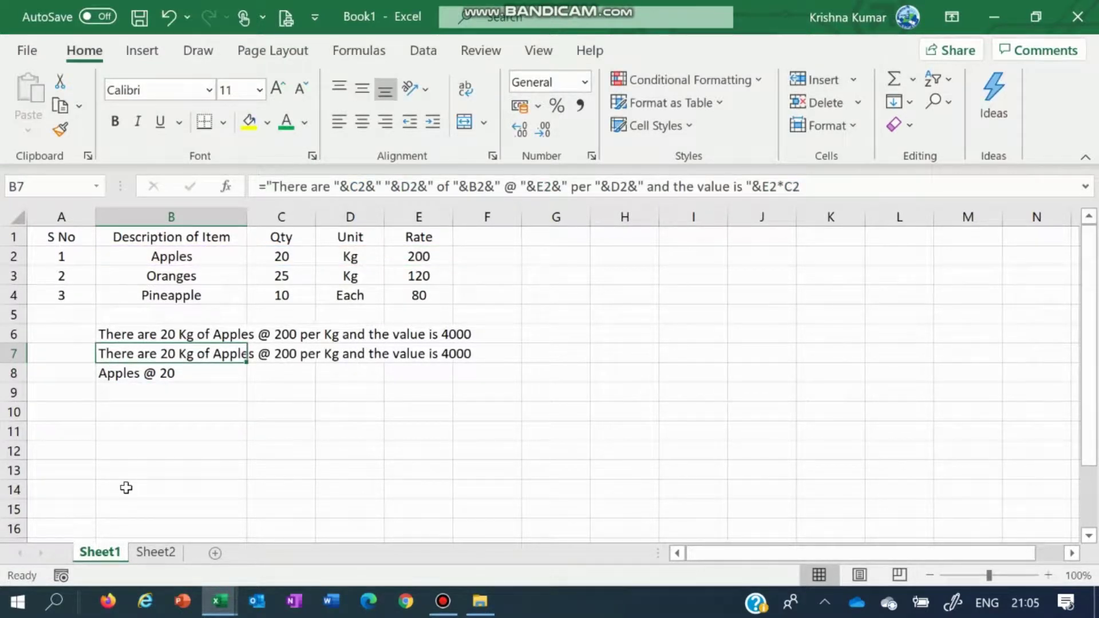
key("ctrl+c")
key("Down")
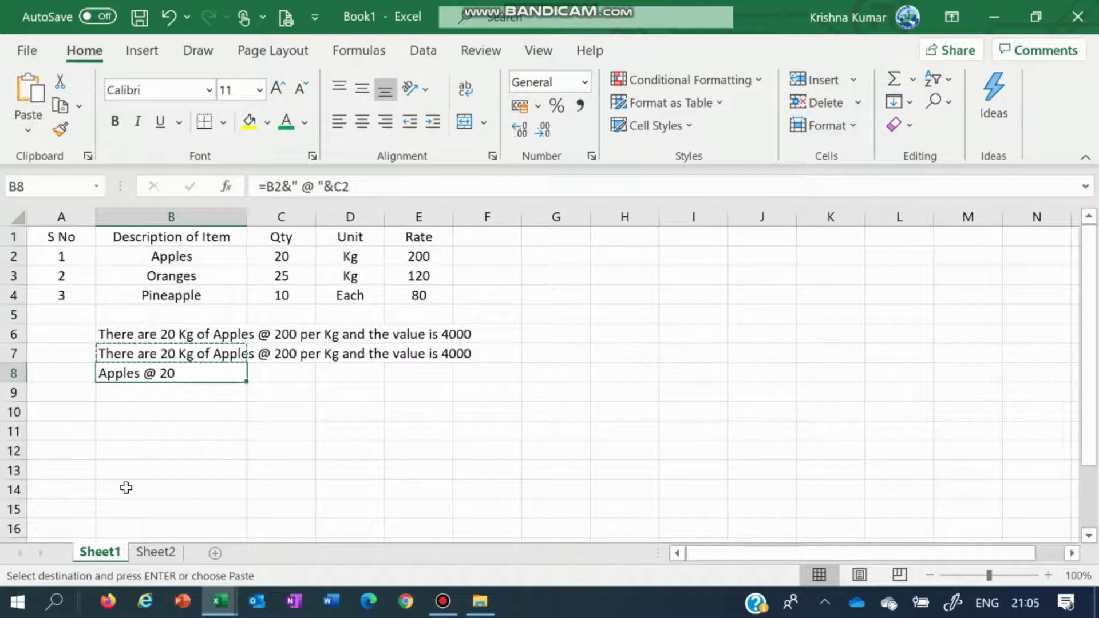
key("Return")
key("Up")
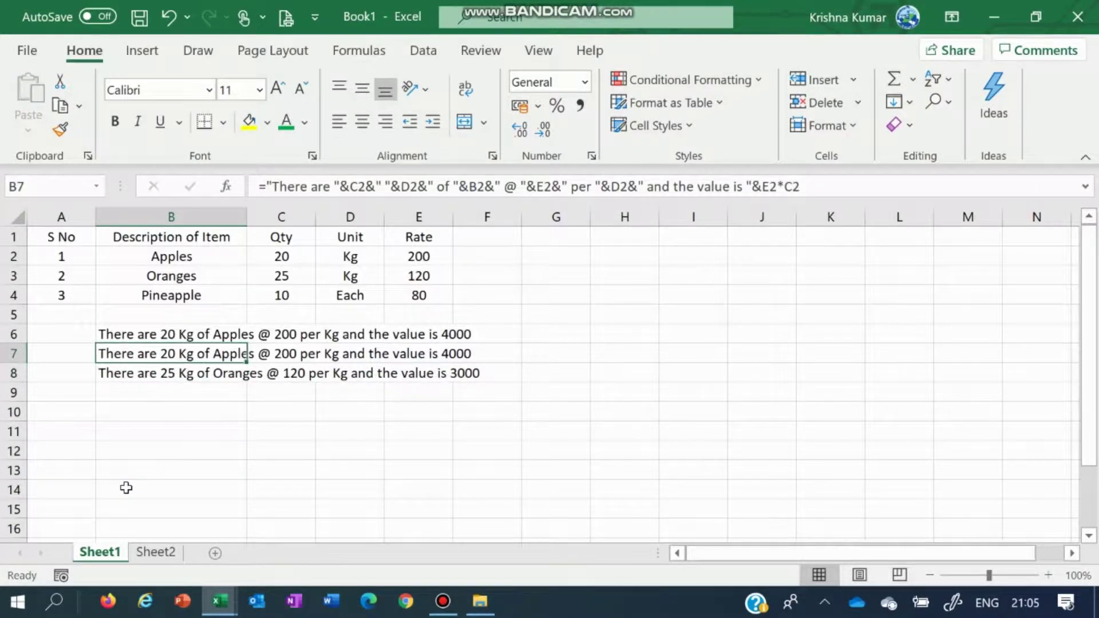
key("Down")
key("Right")
key("Right")
key("Right")
key("Left")
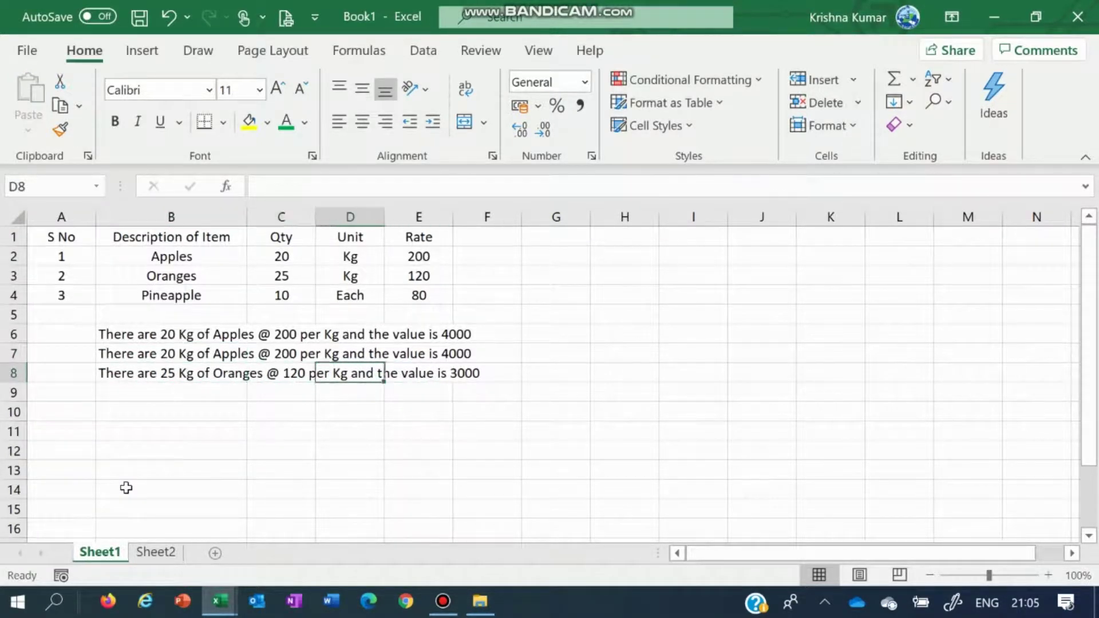
key("Left")
key("Left")
key("Up")
key("ctrl+c")
key("Down")
key("Down")
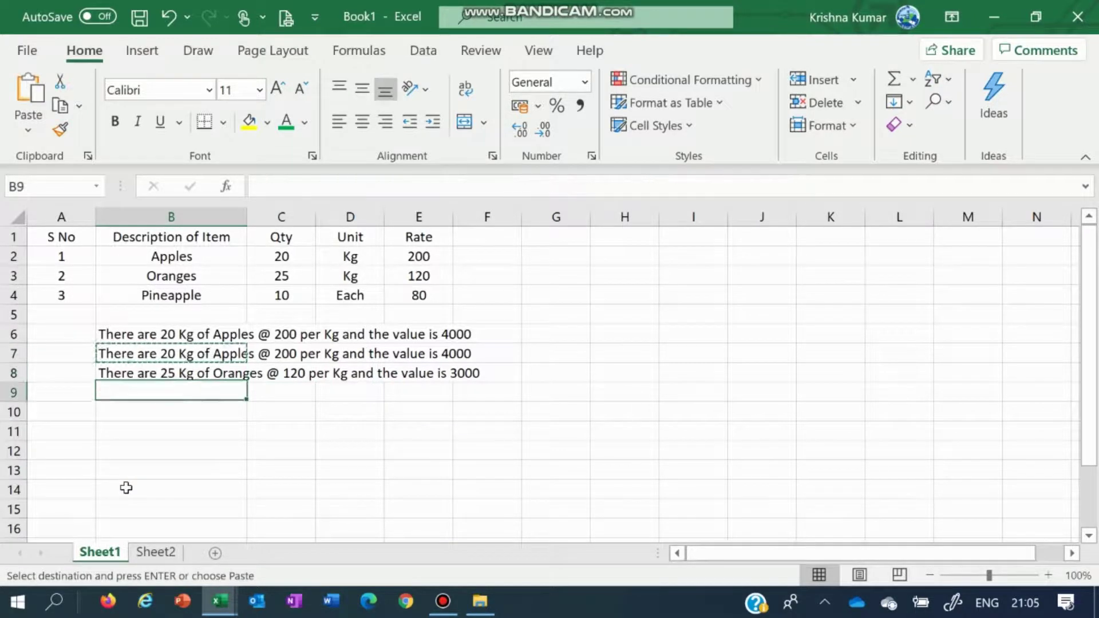
key("Return")
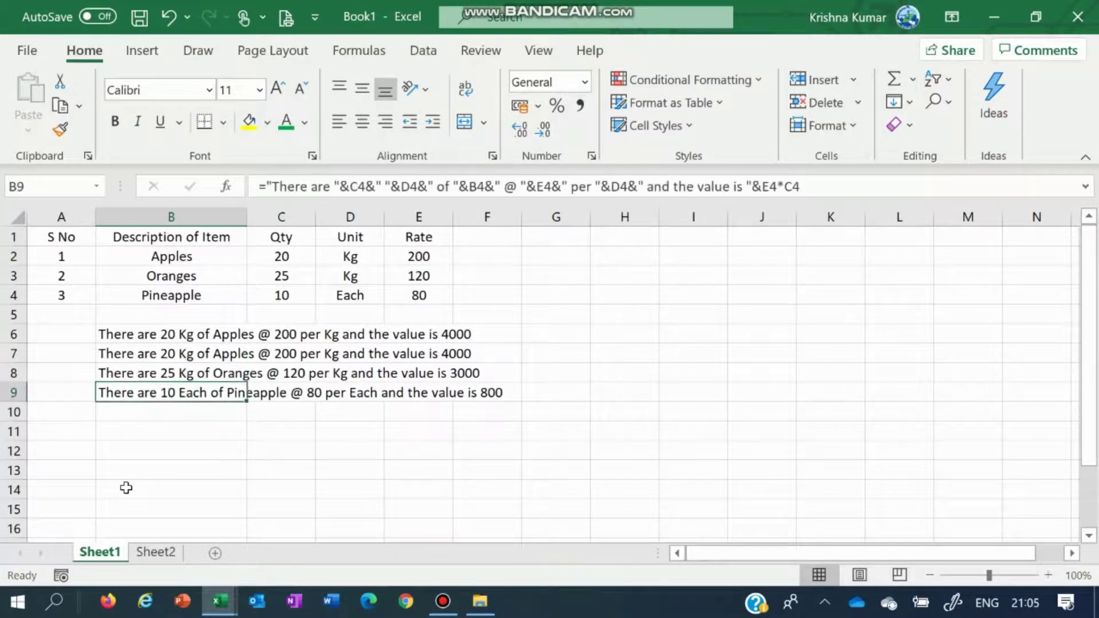
key("Right")
key("Right")
key("Right")
key("Right")
key("Left")
key("Left")
key("Left")
key("Left")
key("Up")
key("Up")
key("Up")
key("Down")
key("Up")
key("Up")
key("Up")
key("Up")
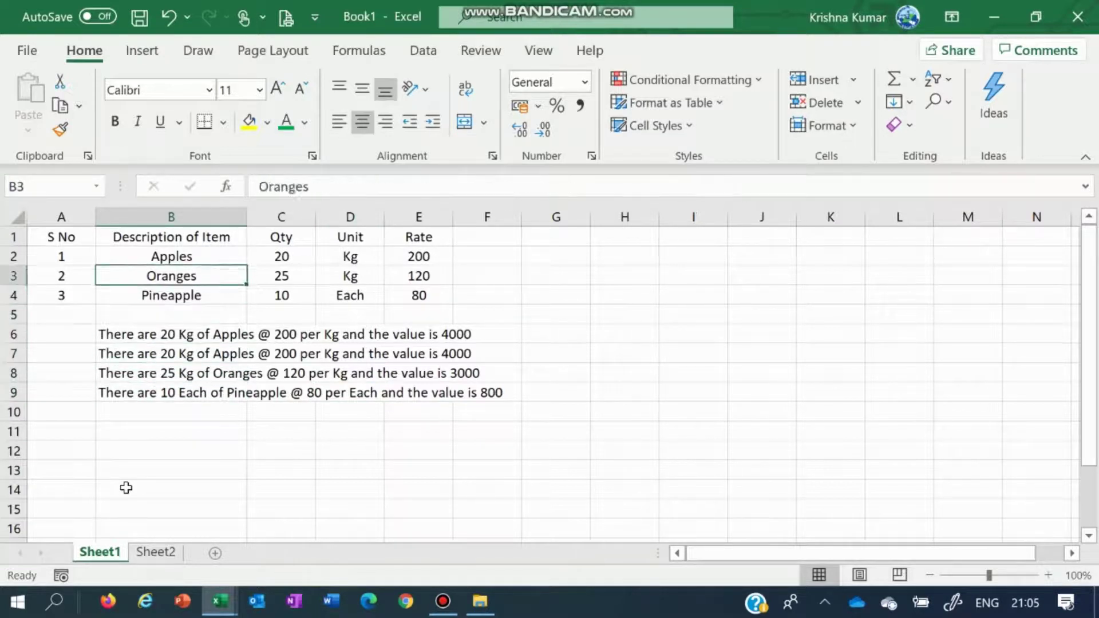
key("Up")
key("Right")
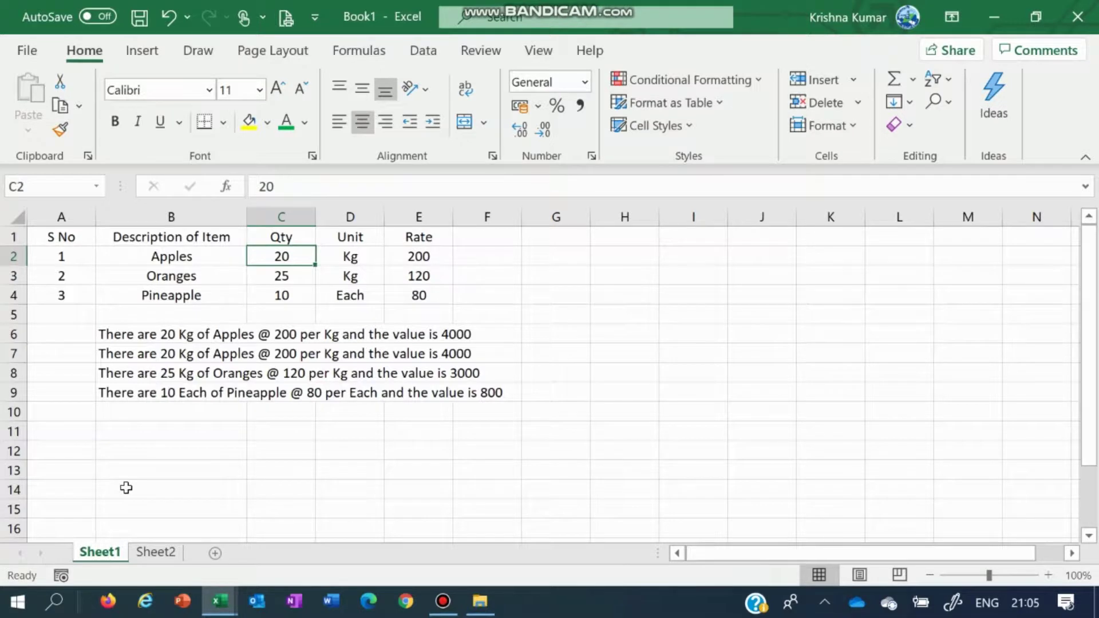
- Change the Apples quantity in C2 to 15 and compare the row 6 and 7 sentences
type("15")
key("Return")
key("Down")
key("Down")
key("Down")
key("Down")
key("Right")
key("Right")
key("Left")
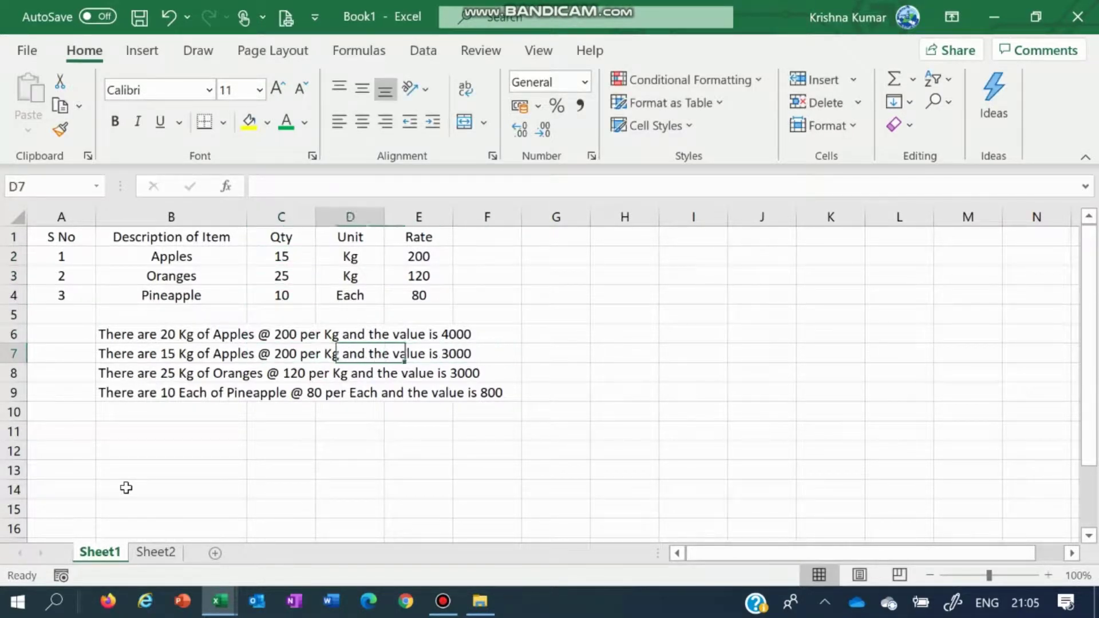
key("Left")
key("Left")
key("Up")
key("Right")
key("Right")
key("Right")
key("Right")
key("Left")
key("Left")
key("Left")
key("Left")
key("Left")
key("Down")
key("Right")
key("Right")
key("Right")
key("Right")
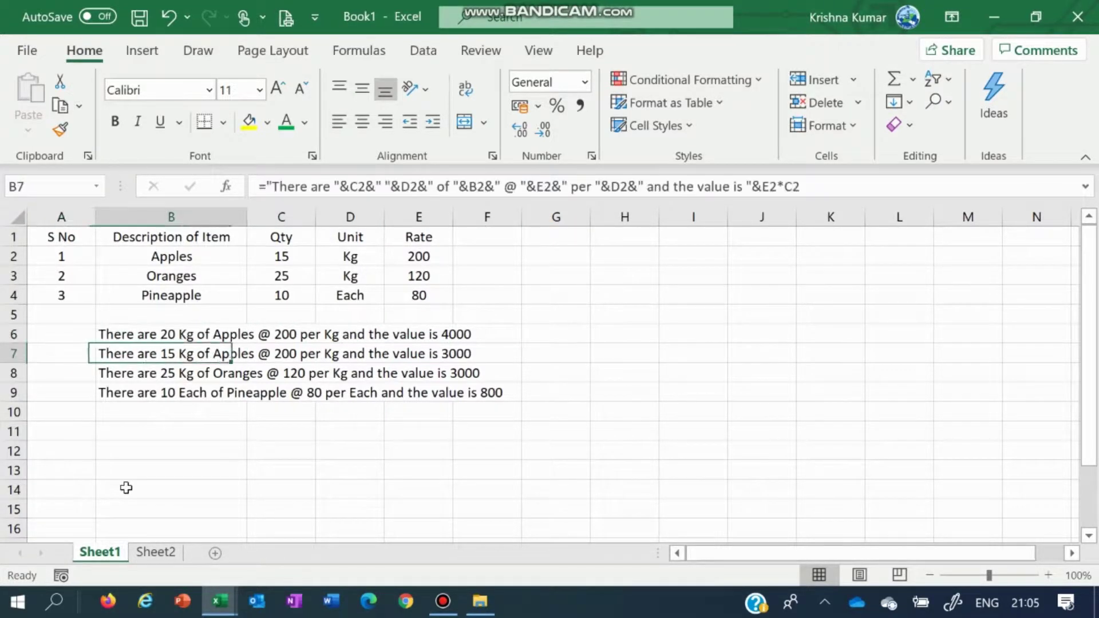
key("Up")
key("Up")
key("Up")
key("Up")
key("Up")
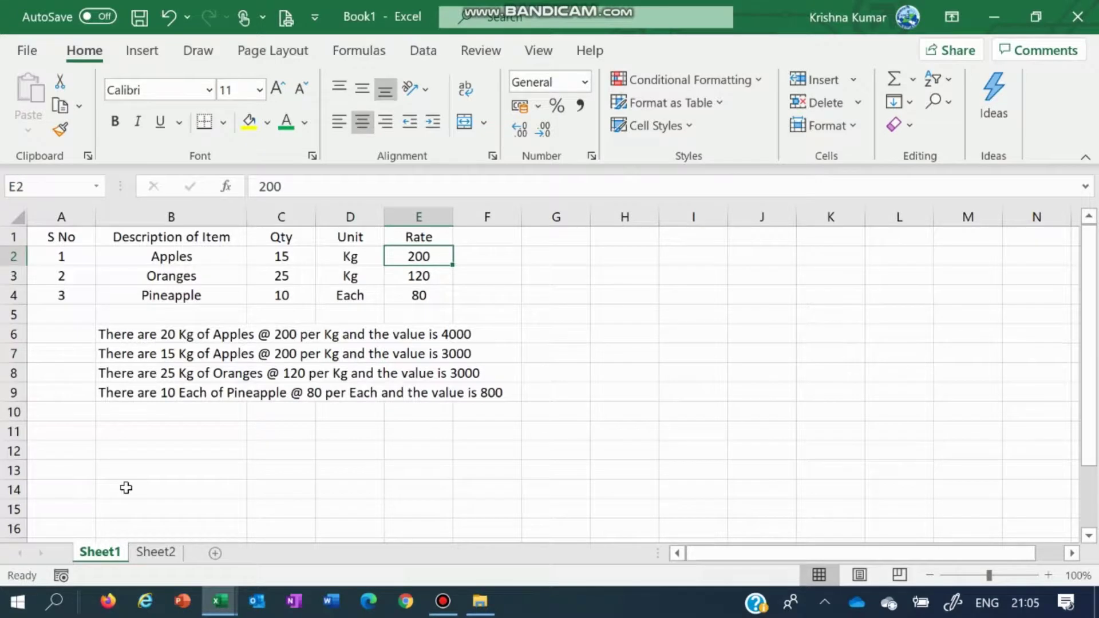
- Set the Apples rate in E2 to 225 and check the B7 sentence
type("225")
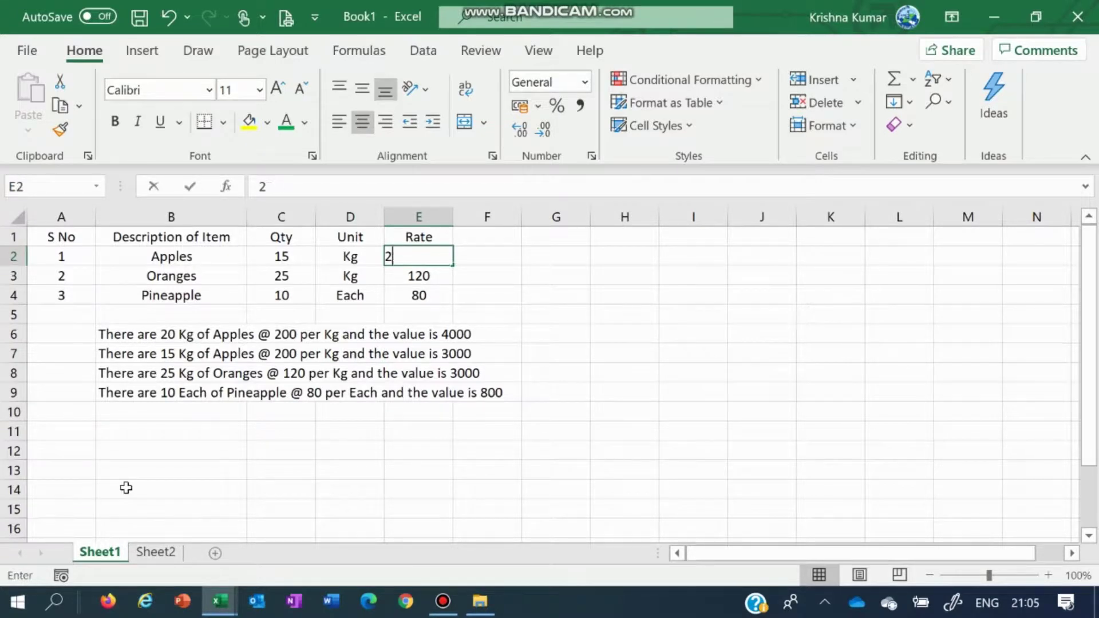
key("ctrl+Return")
key("Down")
key("Down")
key("Down")
key("Down")
key("Down")
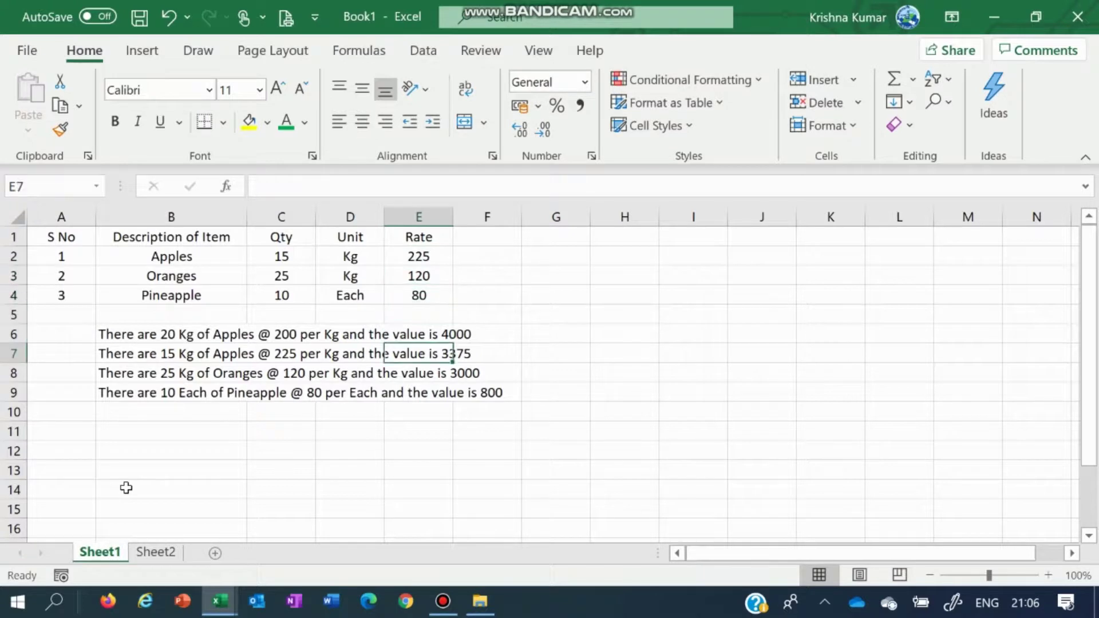
key("Up")
key("Up")
key("Up")
key("Up")
- Set the Oranges rate in E3 to 100 and review the sentences in B8 and B9
key("Left")
key("Left")
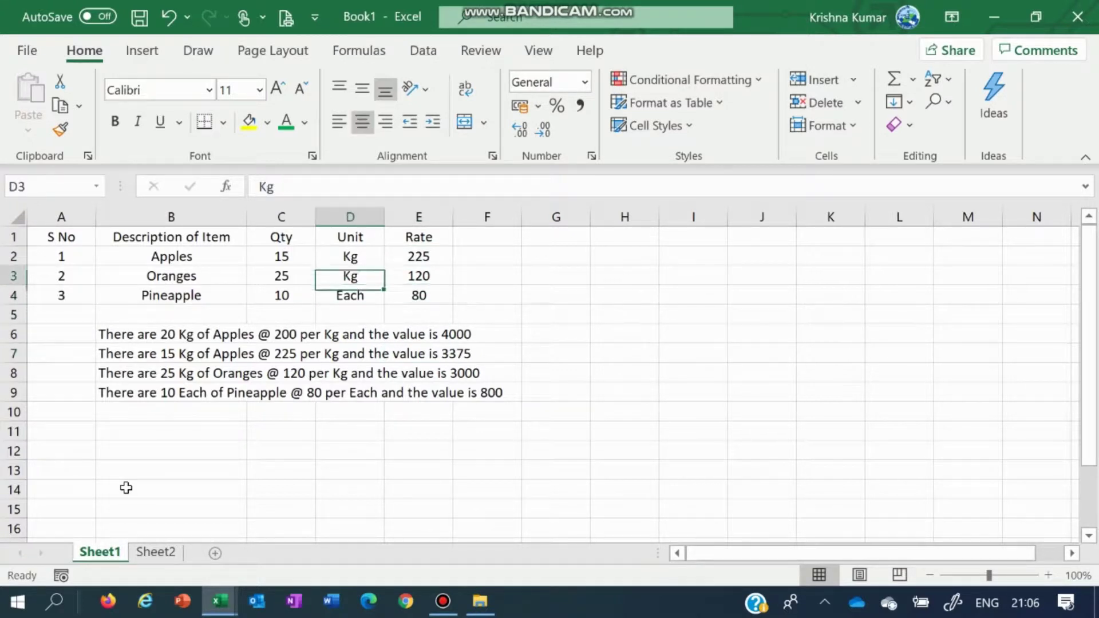
key("Right")
key("Right")
type("100")
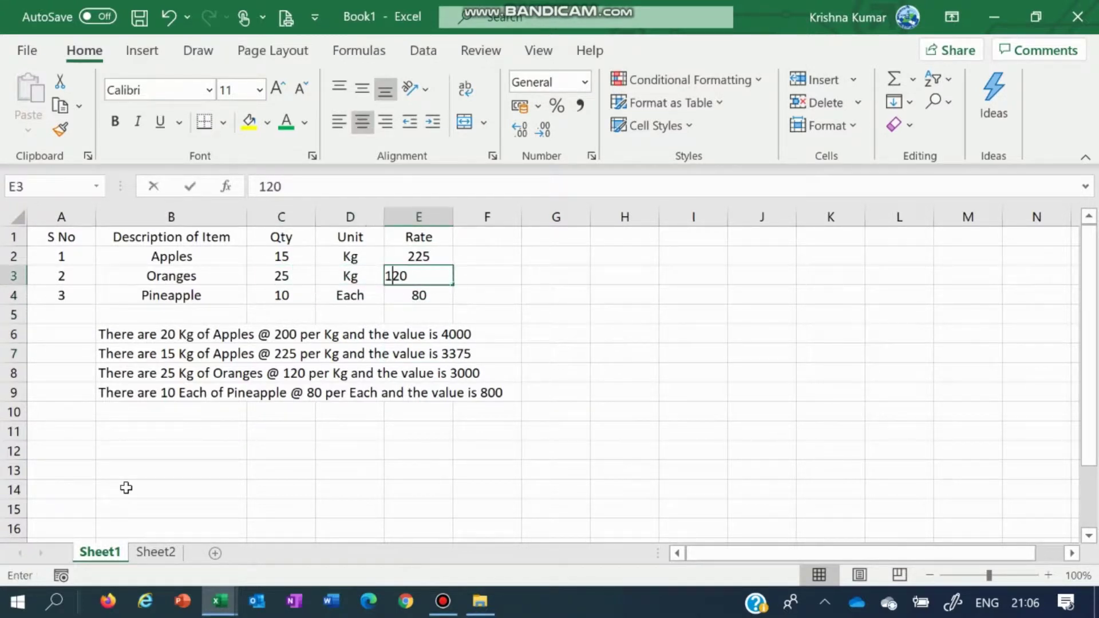
key("ctrl+Return")
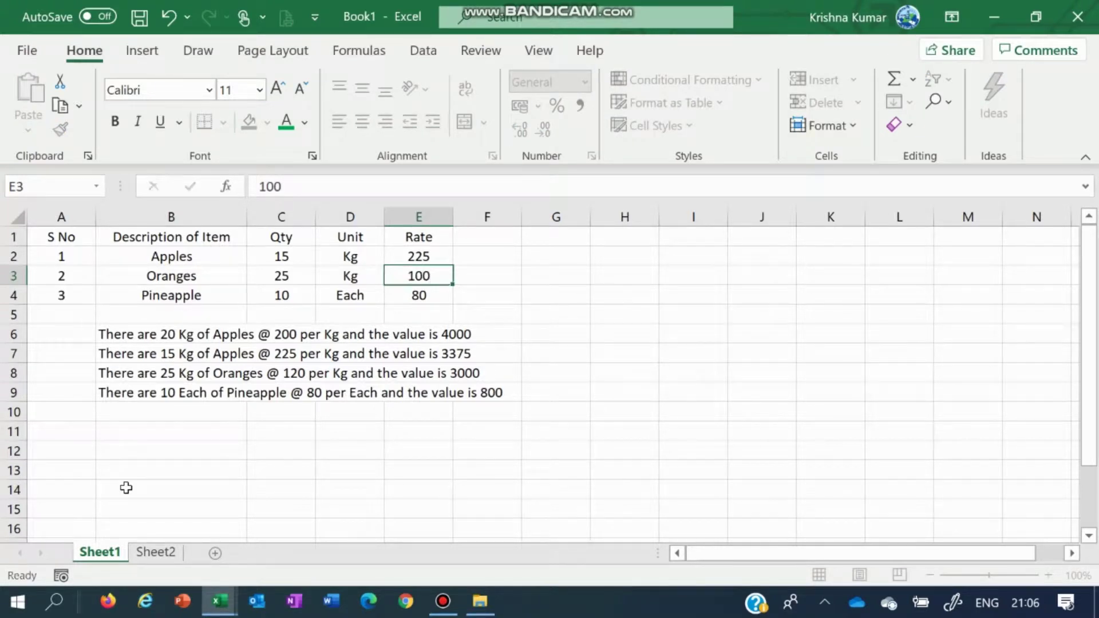
key("Down")
key("Down")
key("Down")
key("Down")
key("Down")
key("Right")
key("Left")
key("Left")
key("Left")
key("Left")
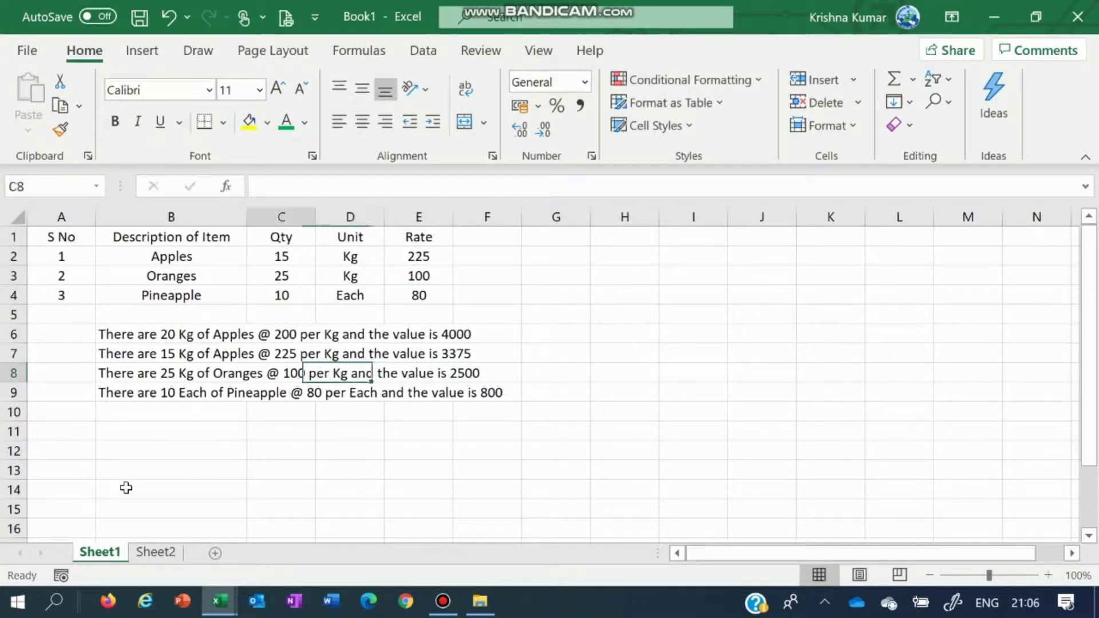
key("Down")
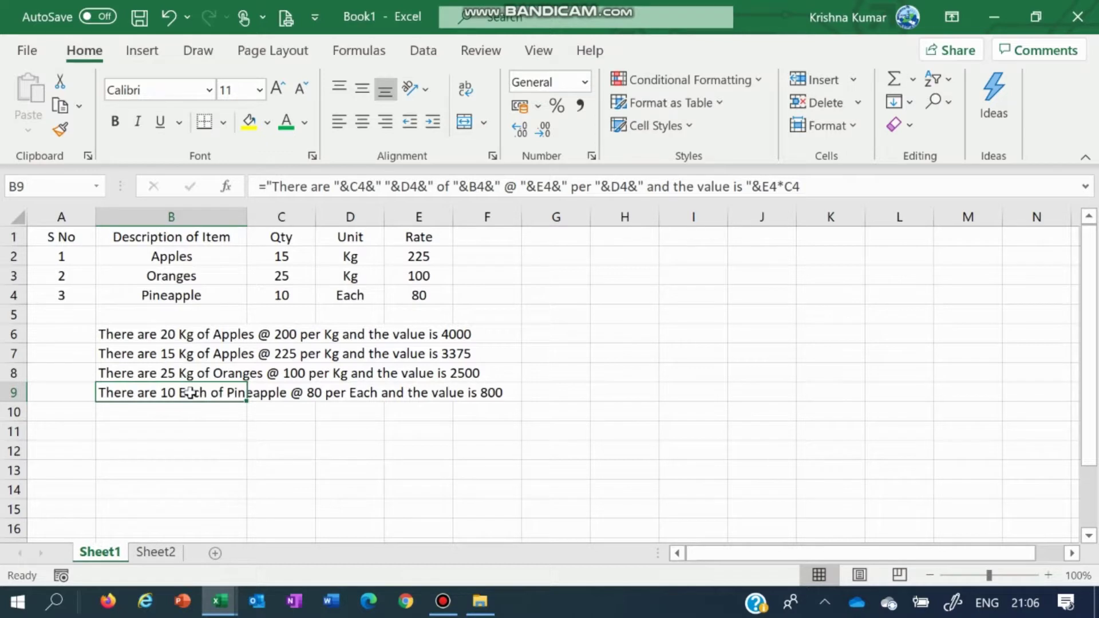
left_click(351, 296)
left_click(292, 293)
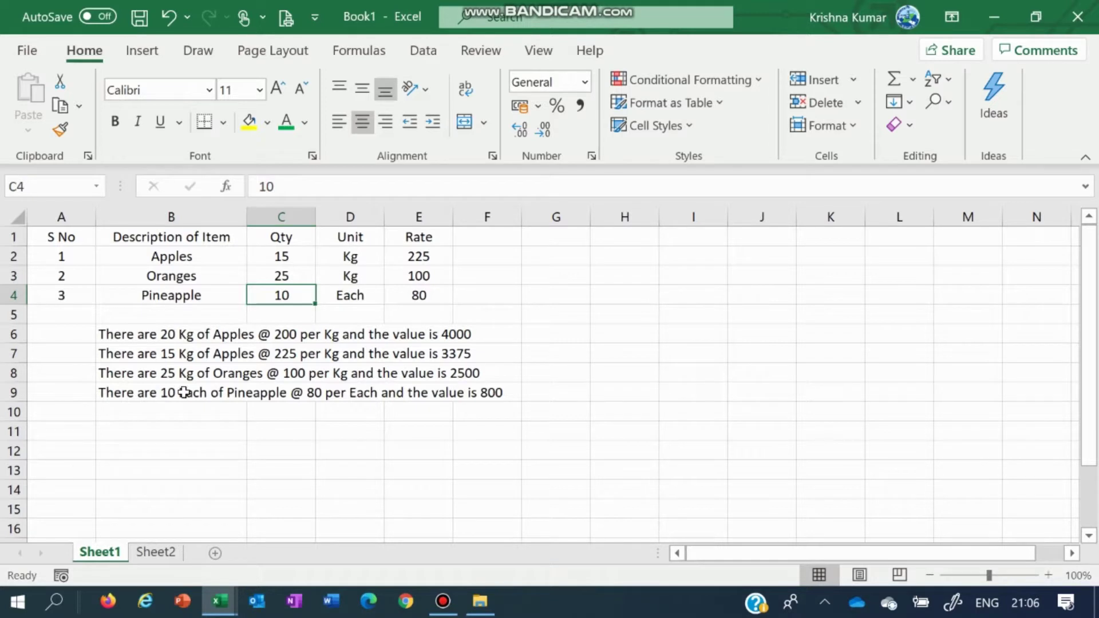
left_click(351, 297)
key("Up")
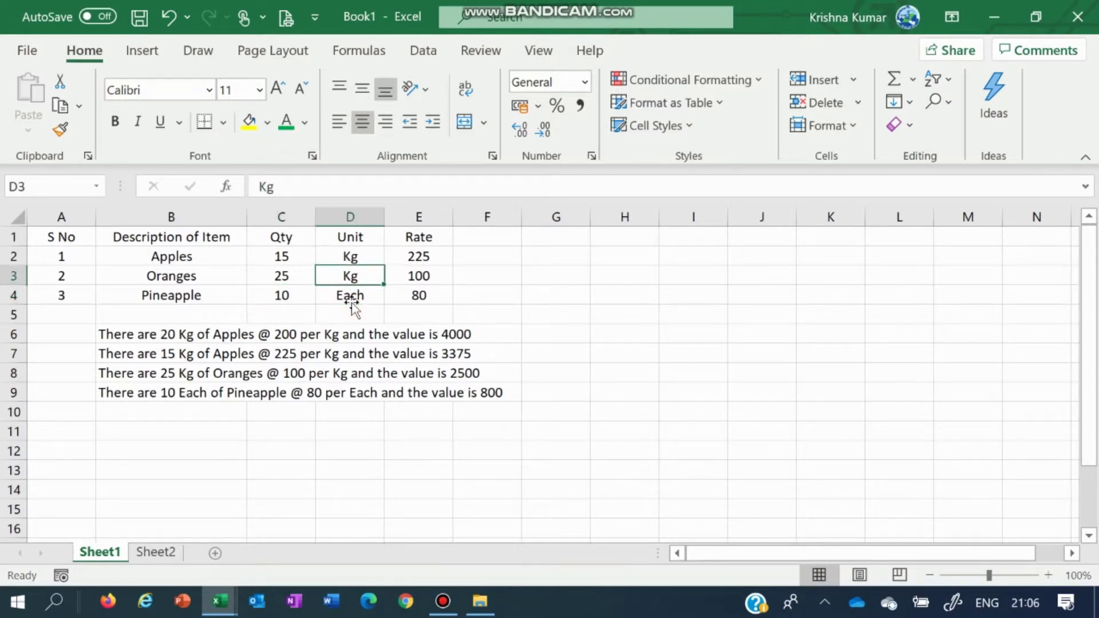
key("Up")
type("Kg")
key("ctrl+Return")
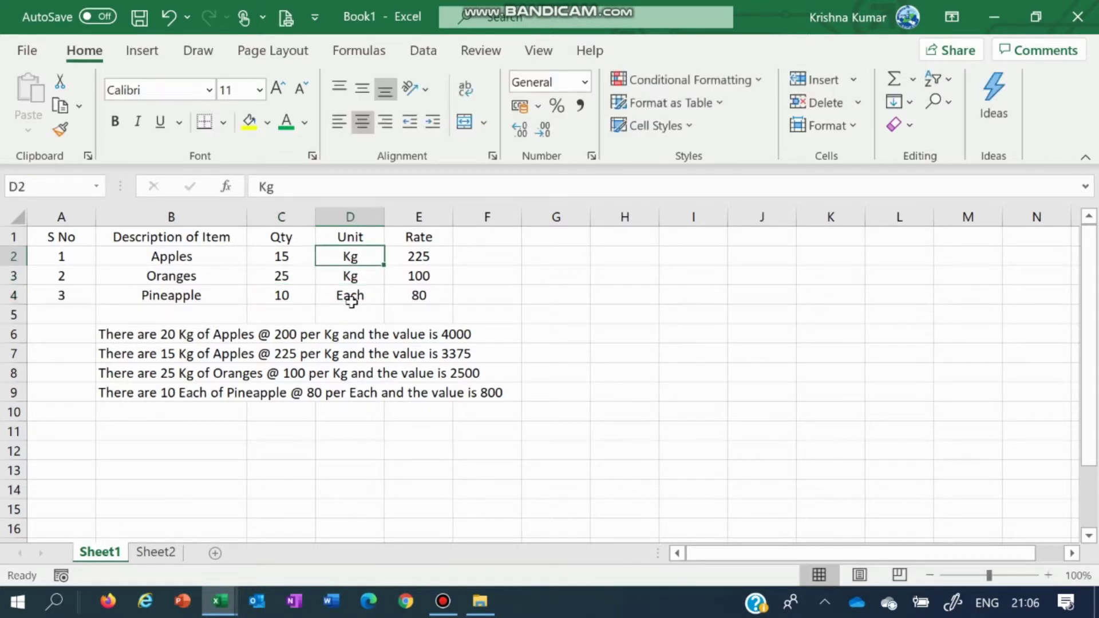
left_click(350, 298)
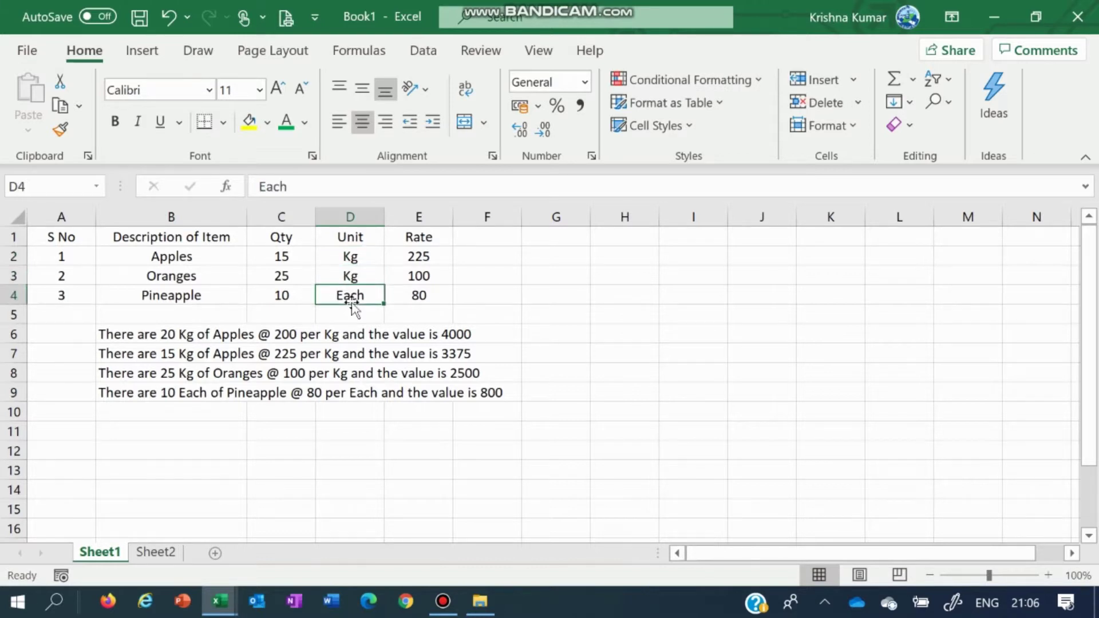
type("Nos")
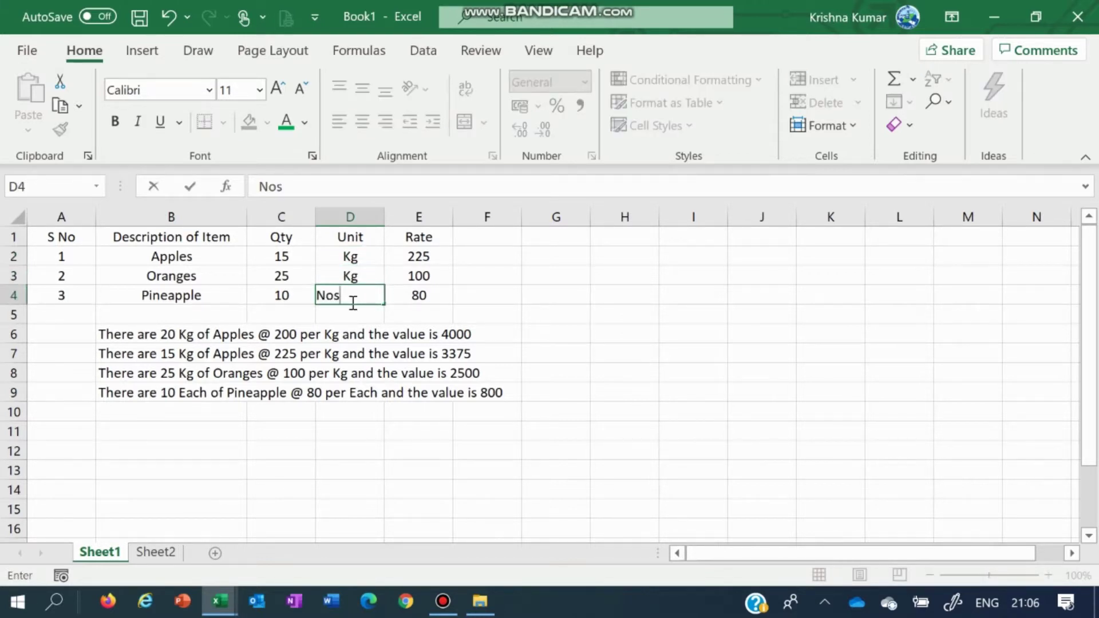
key("Return")
key("Home")
key("Down")
key("Down")
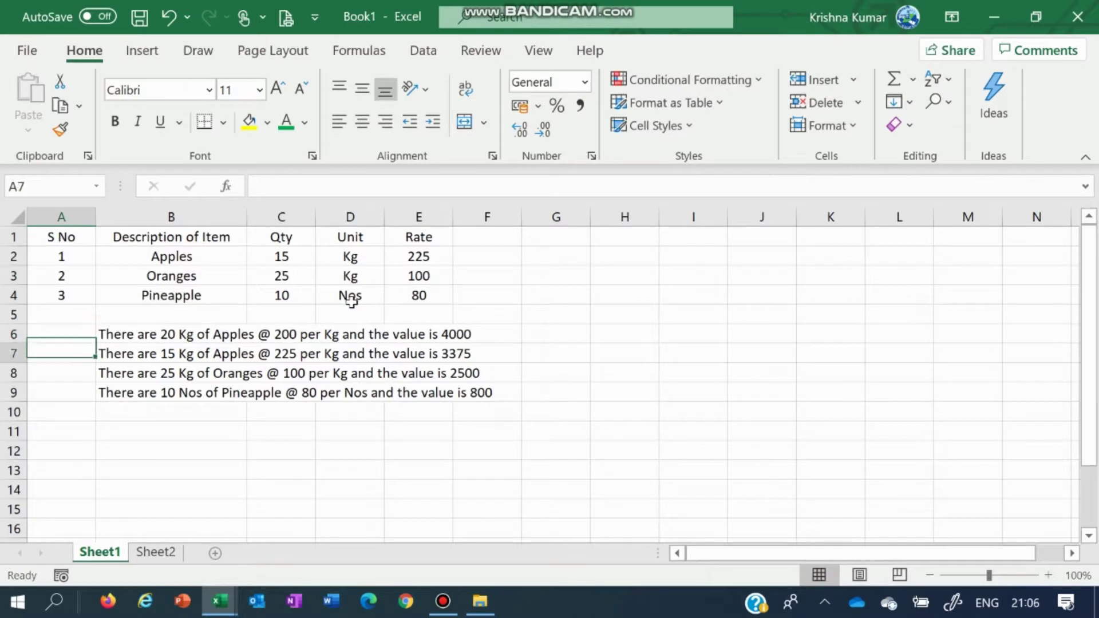
key("Down")
key("Right")
key("Right")
key("Down")
key("Right")
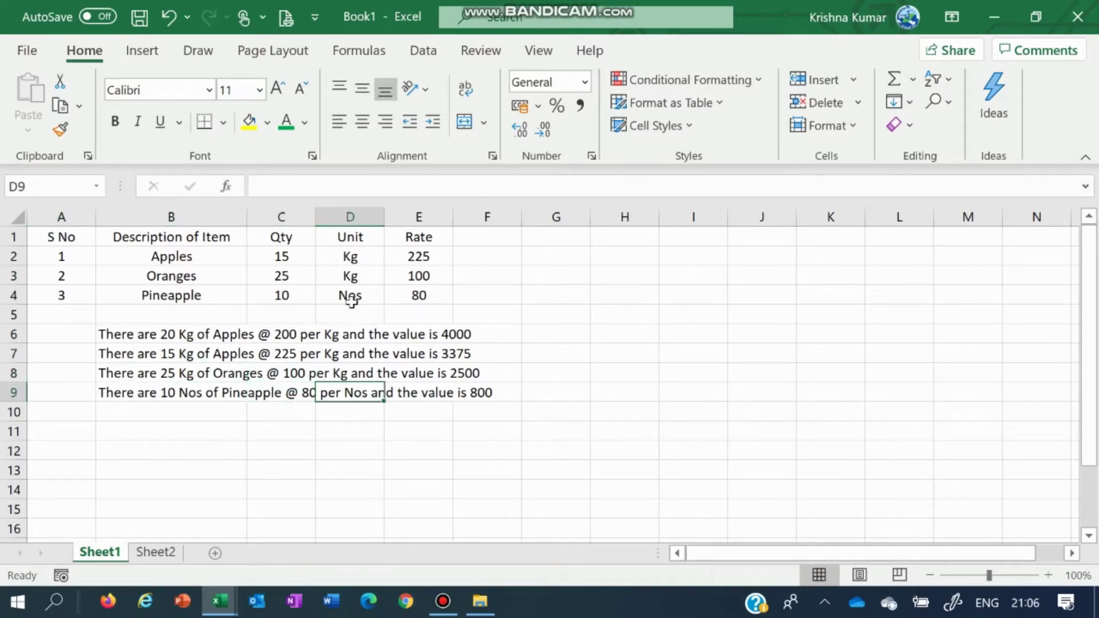
key("Up")
key("Up")
key("Up")
key("Up")
key("Up")
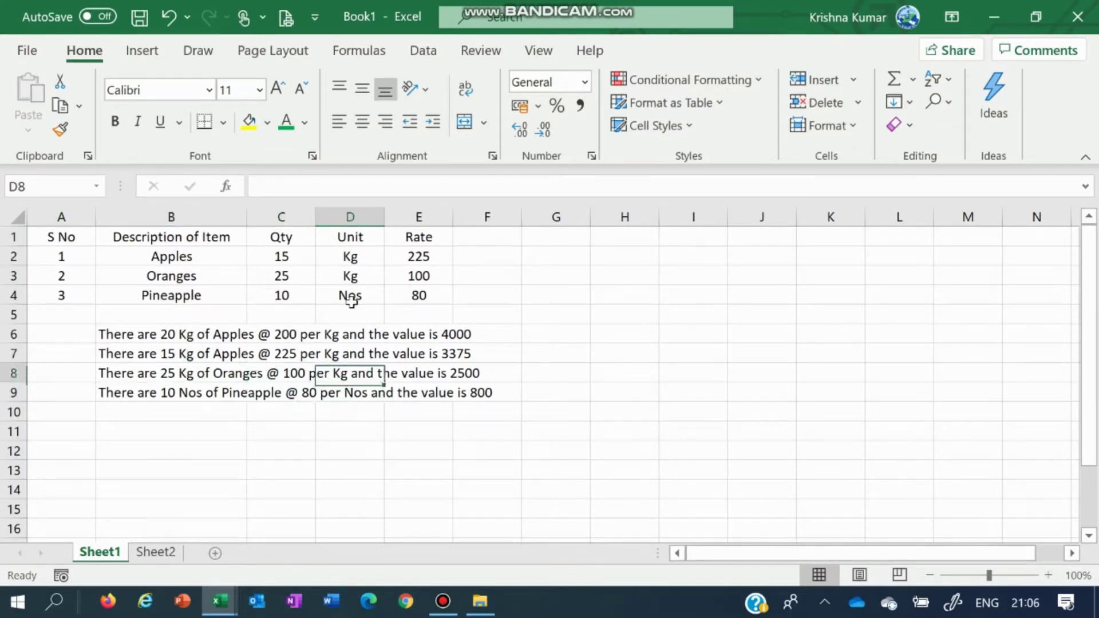
type("Each")
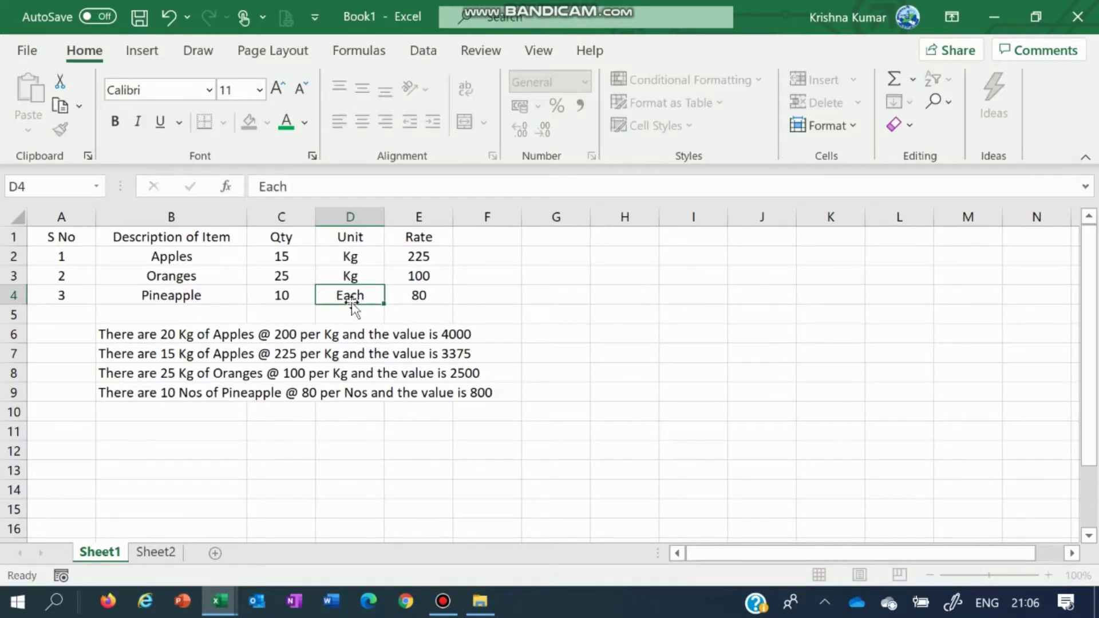
key("Return")
key("Up")
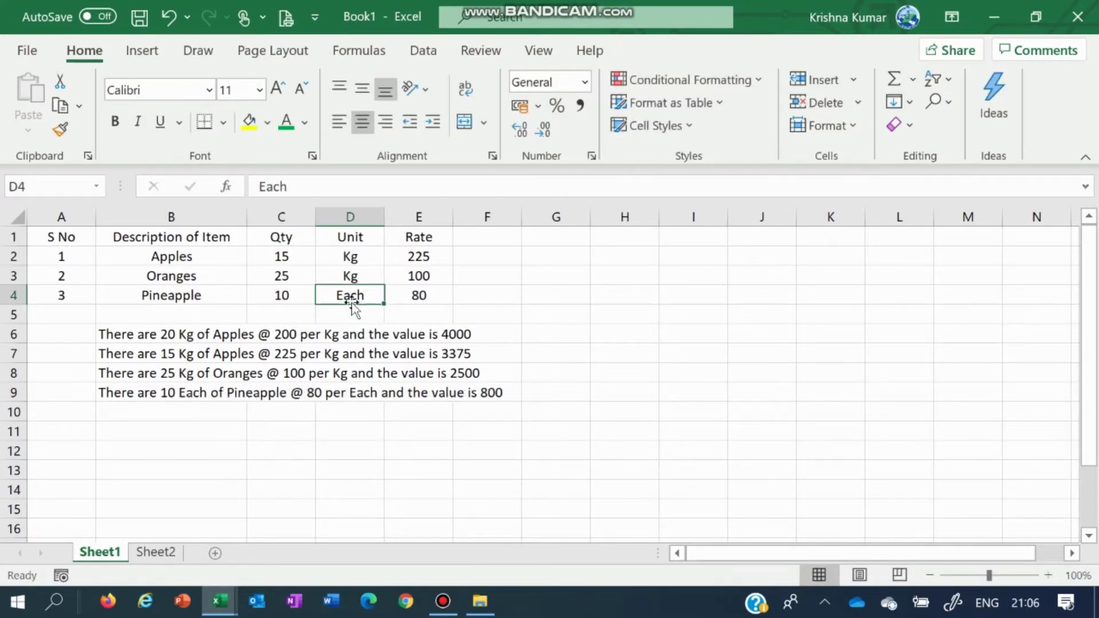
key("Down")
key("Down")
key("Down")
key("Down")
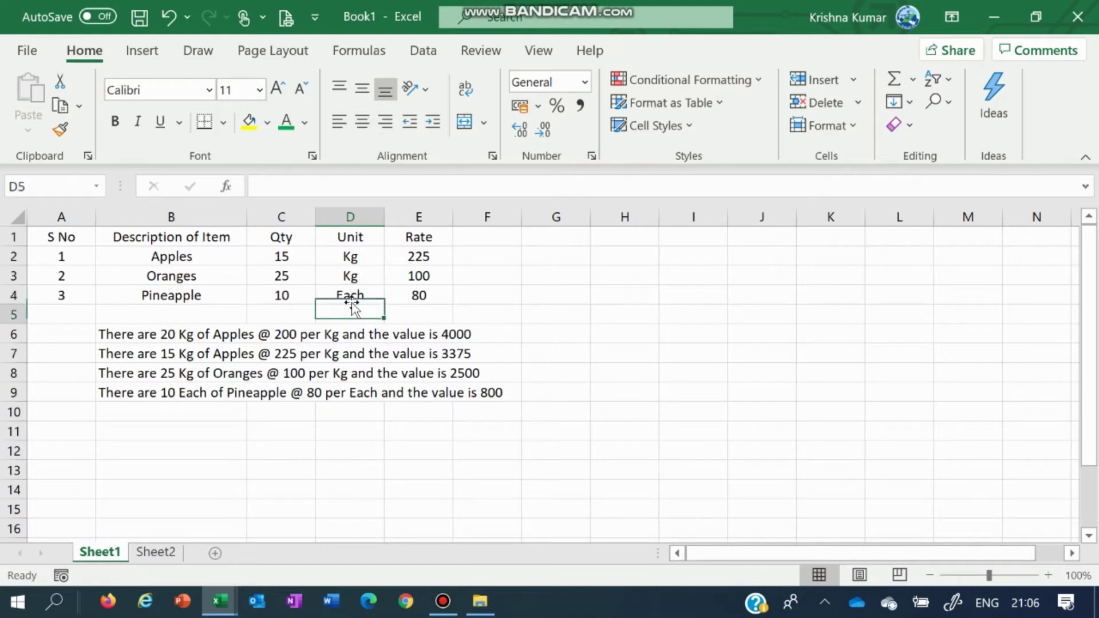
key("Up")
key("Up")
key("Up")
key("Up")
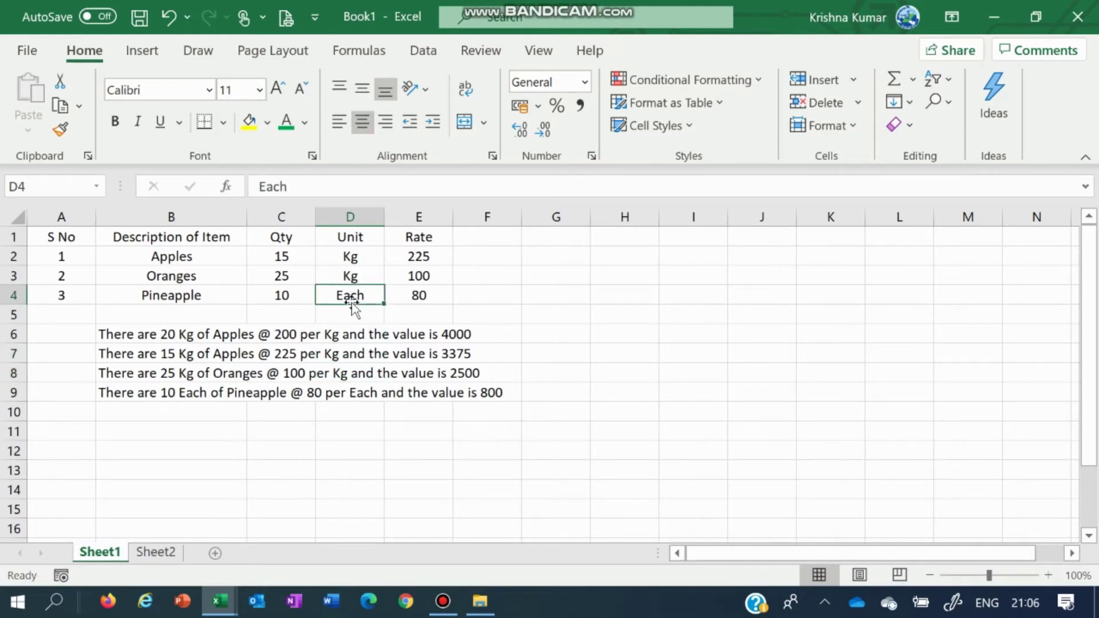
key("Down")
key("Down")
key("Down")
key("Down")
key("Down")
key("Left")
key("Left")
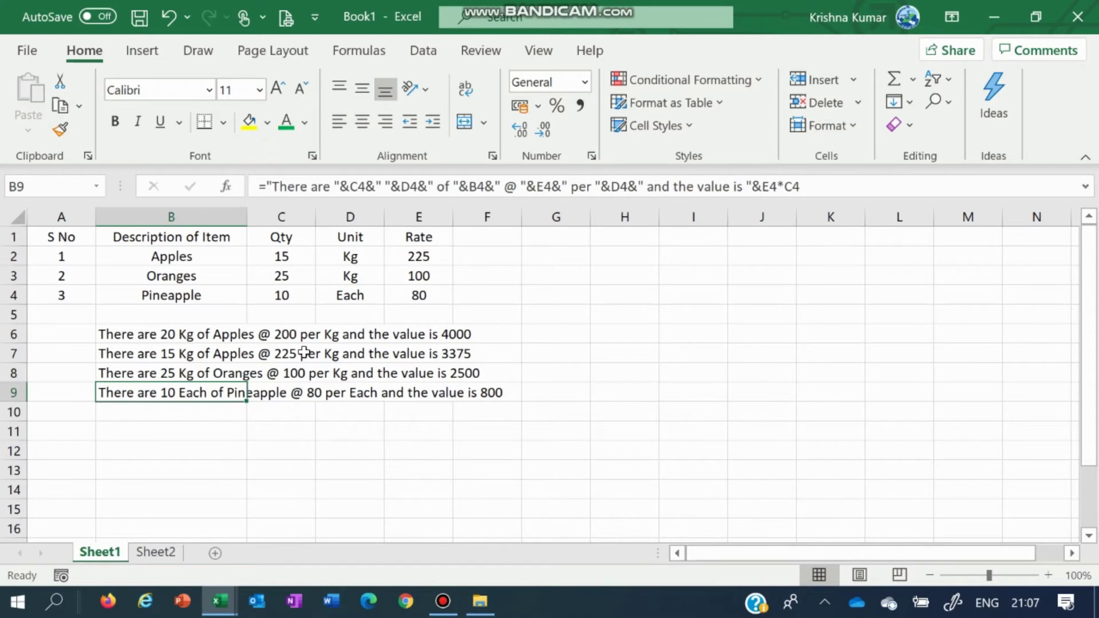
key("Down")
key("Up")
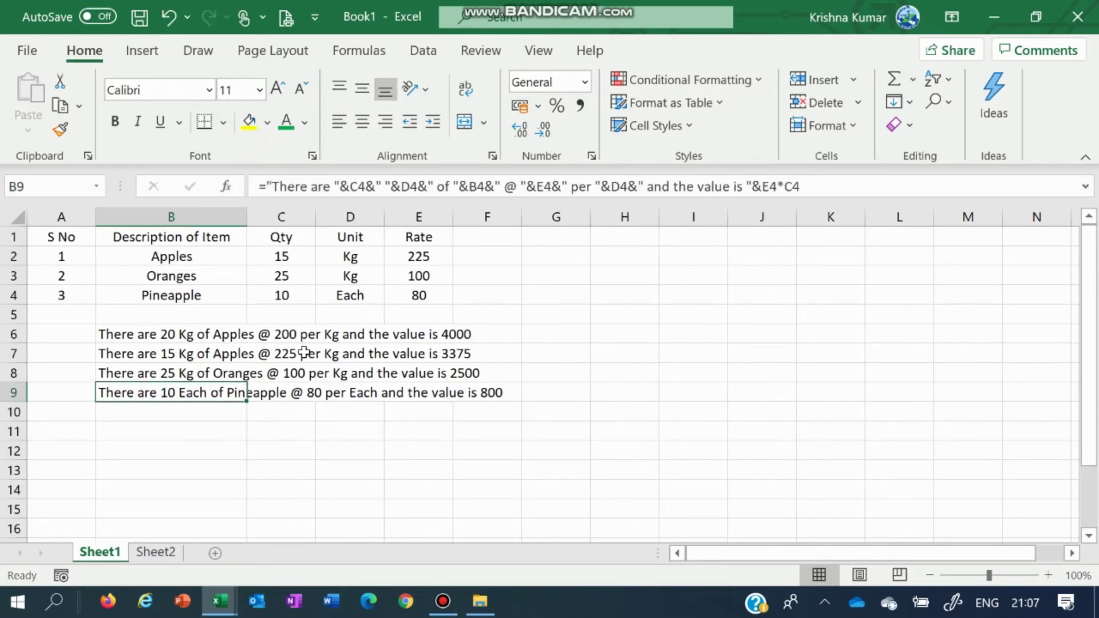